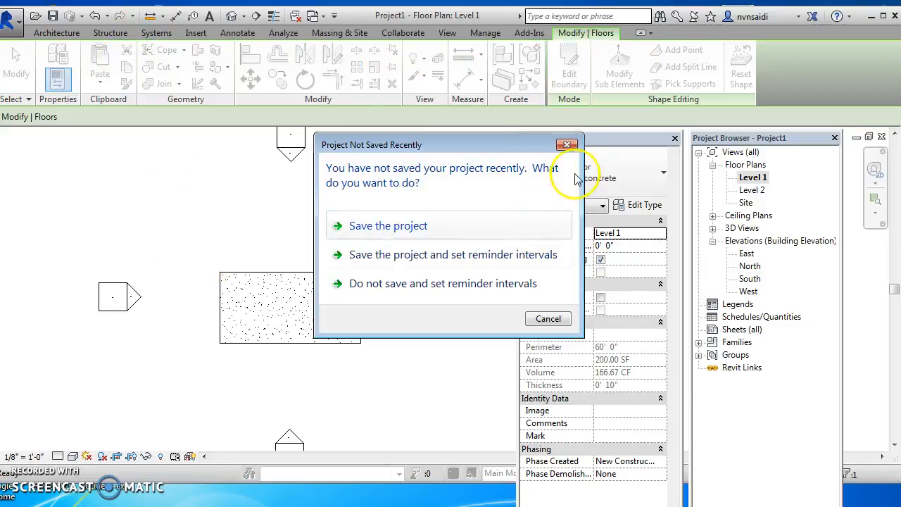
- Dismiss the save reminder and measure the lengths of the floor's upper and right edges
left_click(567, 145)
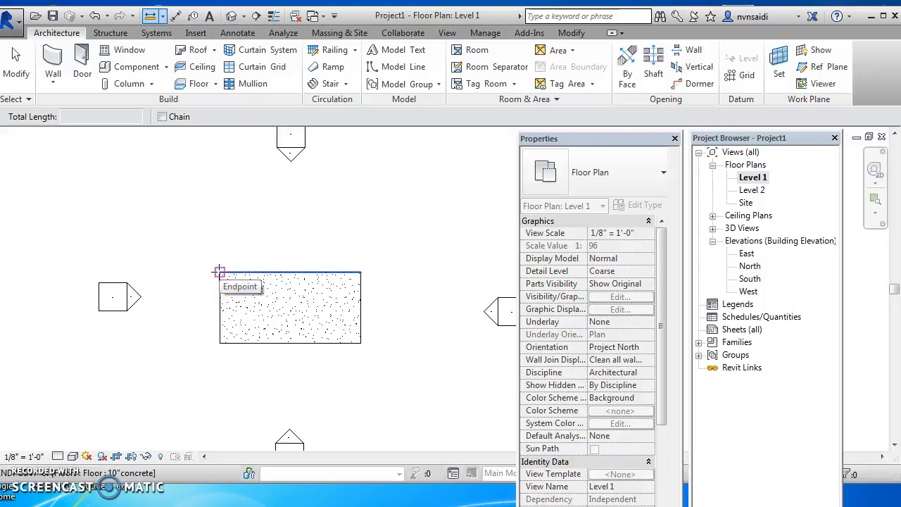
left_click(360, 272)
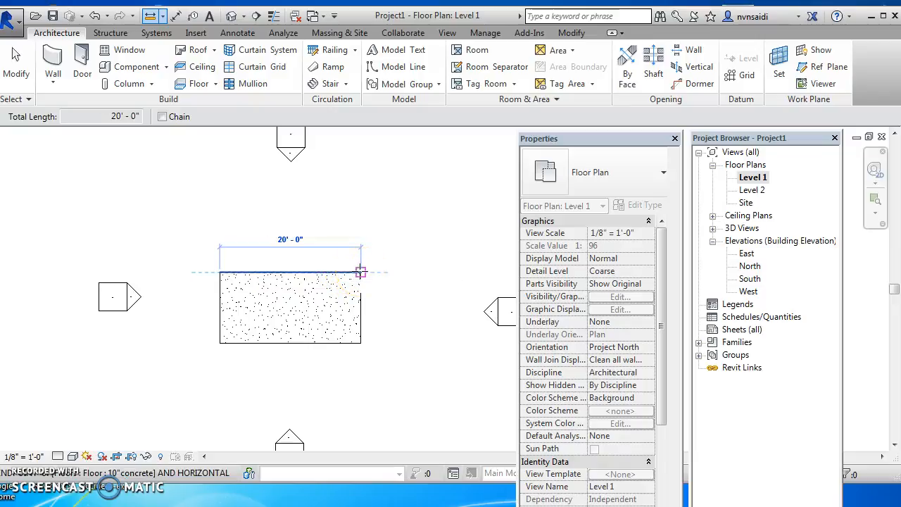
left_click(360, 272)
left_click(360, 343)
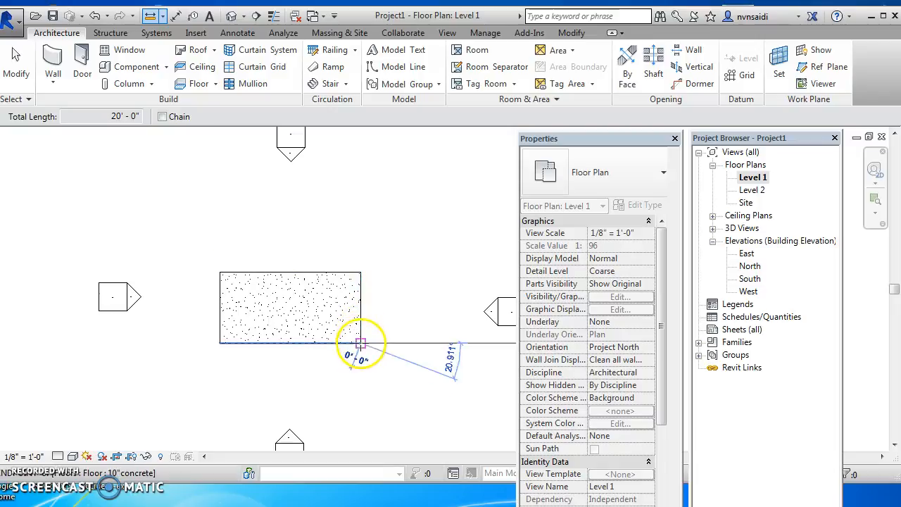
left_click(361, 272)
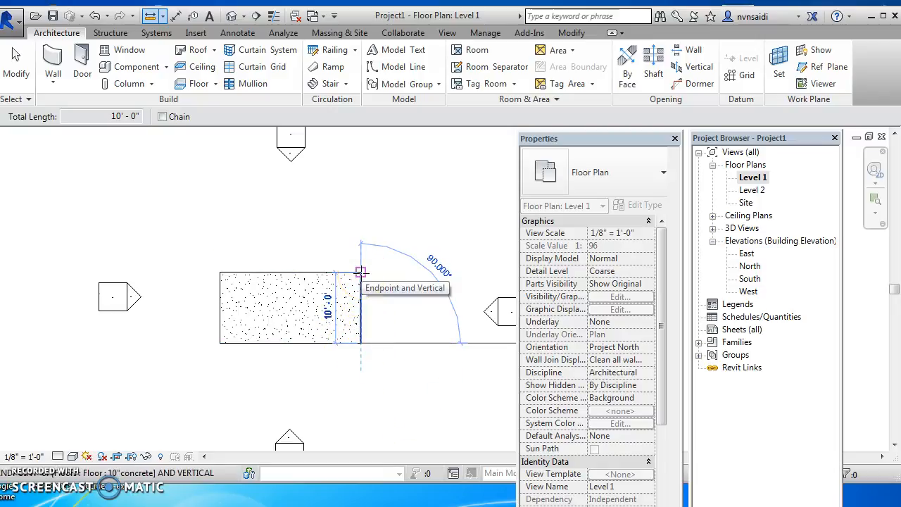
key("Escape")
key("Escape")
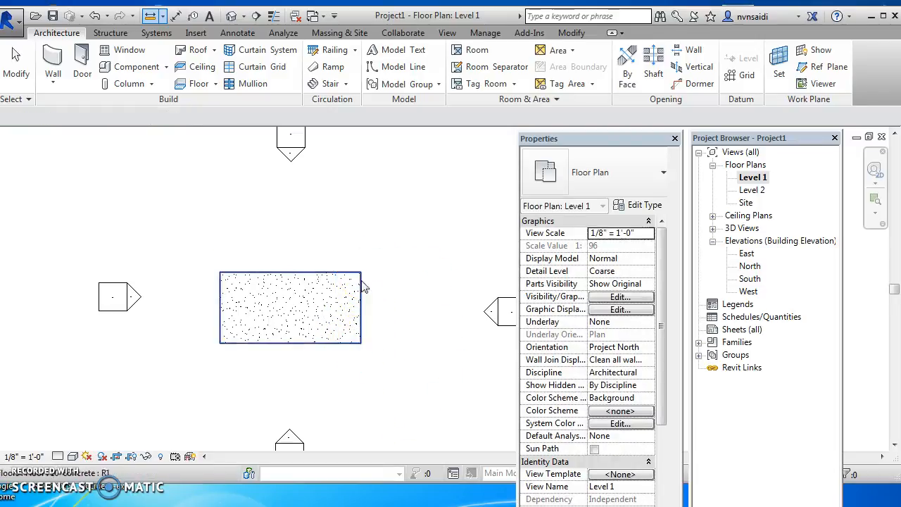
left_click(383, 331)
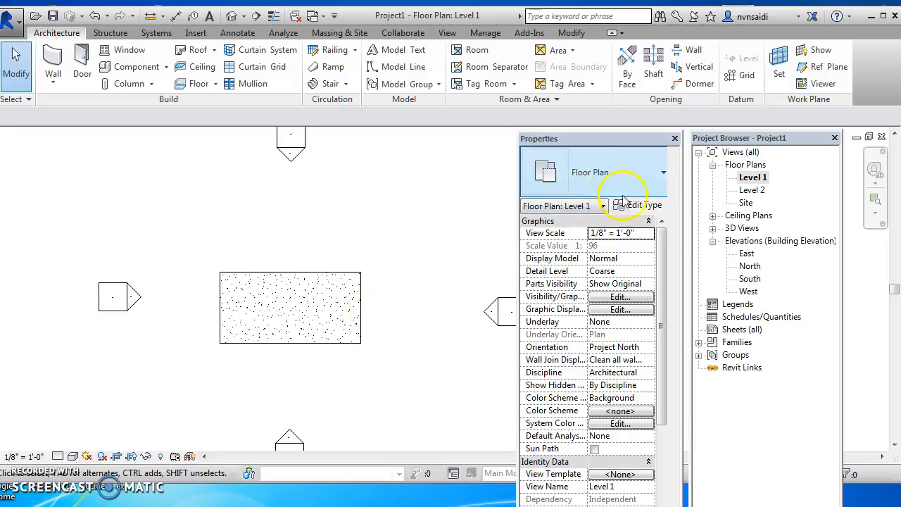
- Inspect the concrete floor in the 3D view and the North elevation
left_click(322, 274)
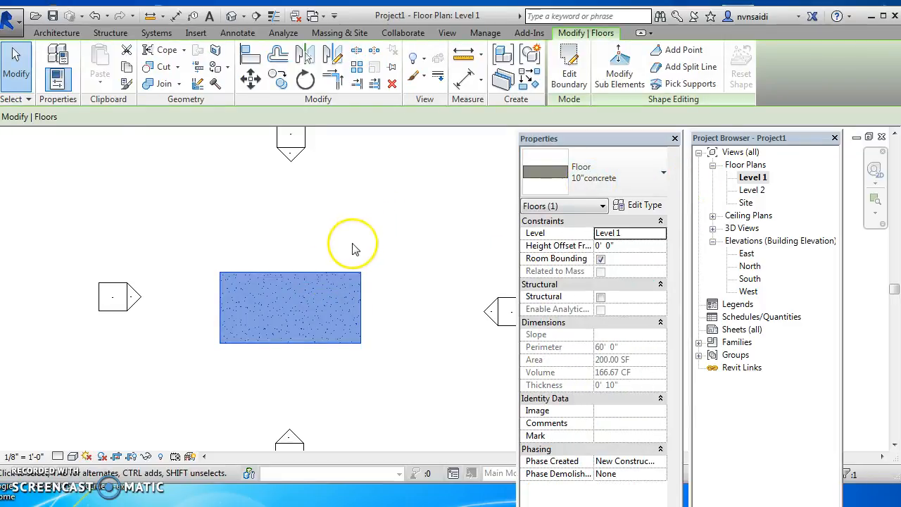
left_click(231, 15)
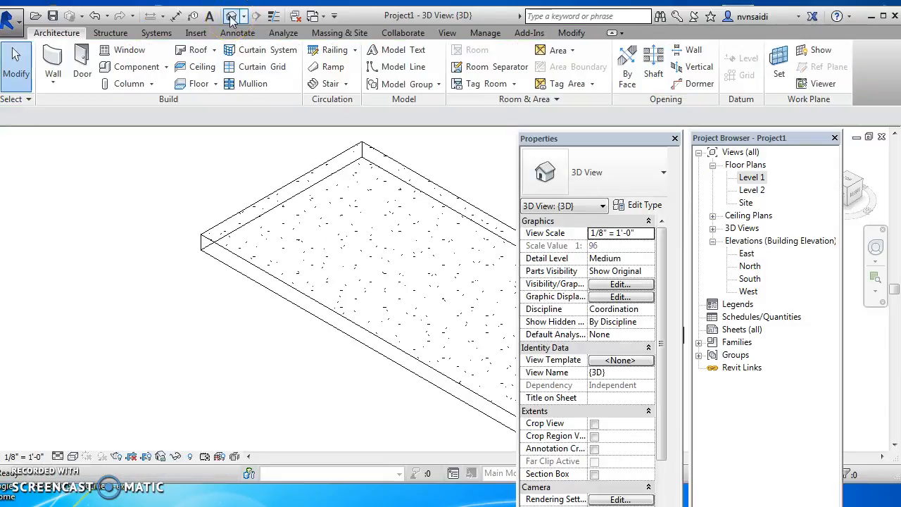
double_click(752, 267)
middle_click_drag(412, 397, 179, 390)
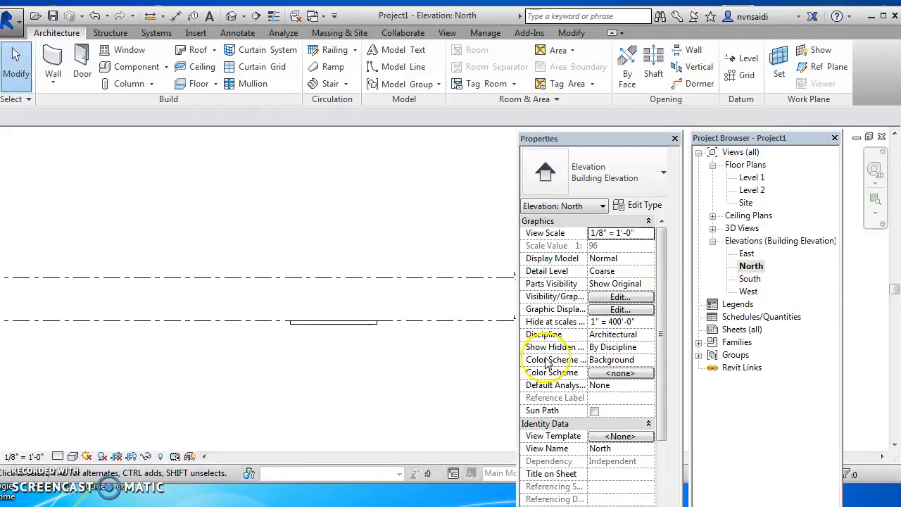
- Return to the Level 1 floor plan and enlarge the floor slab in the view
double_click(752, 178)
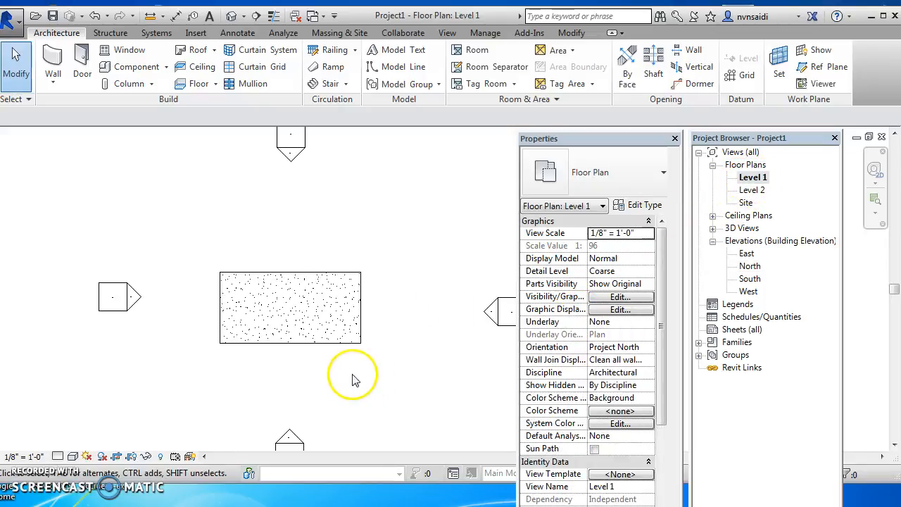
scroll(326, 360, "up", 2)
scroll(328, 359, "up", 4)
middle_click_drag(328, 359, 369, 408)
middle_click_drag(302, 408, 326, 414)
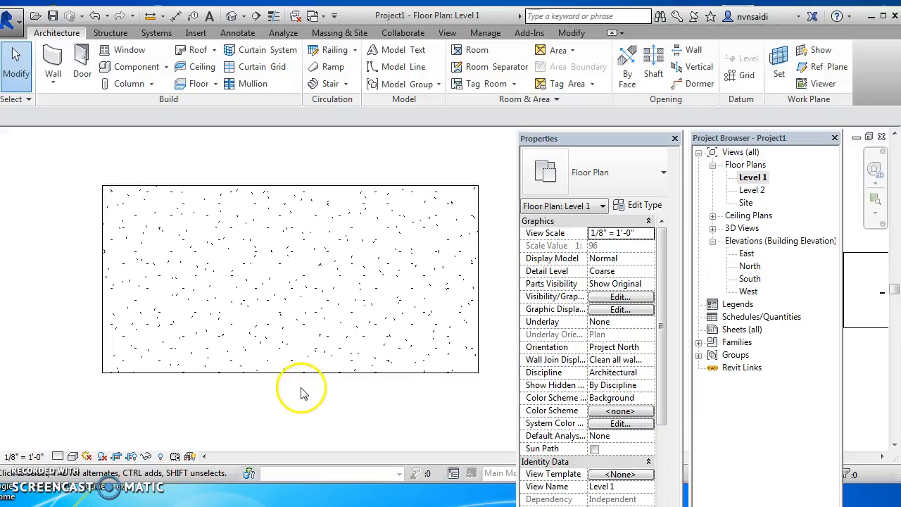
scroll(316, 397, "up", 1)
middle_click_drag(317, 396, 304, 414)
scroll(305, 413, "down", 1)
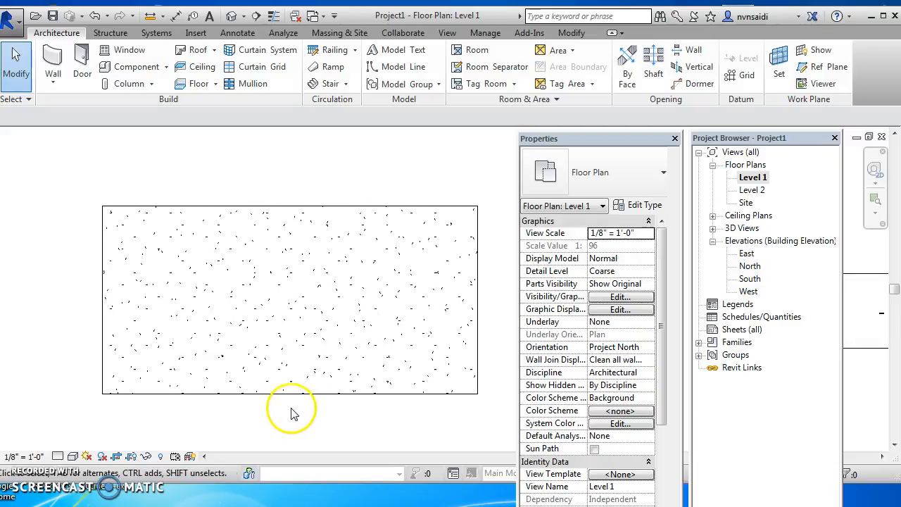
middle_click_drag(211, 402, 231, 387)
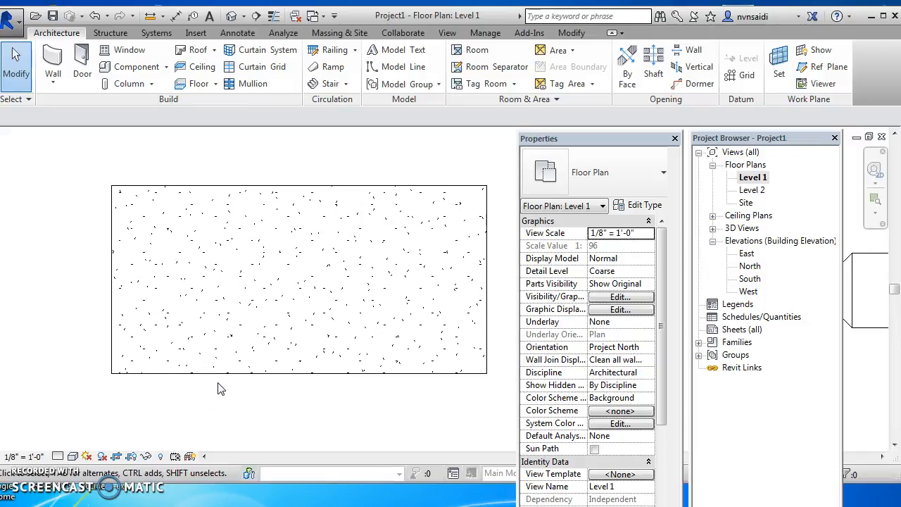
- Start an architectural wall and browse the available basic wall types, keeping Generic - 8"
left_click(53, 86)
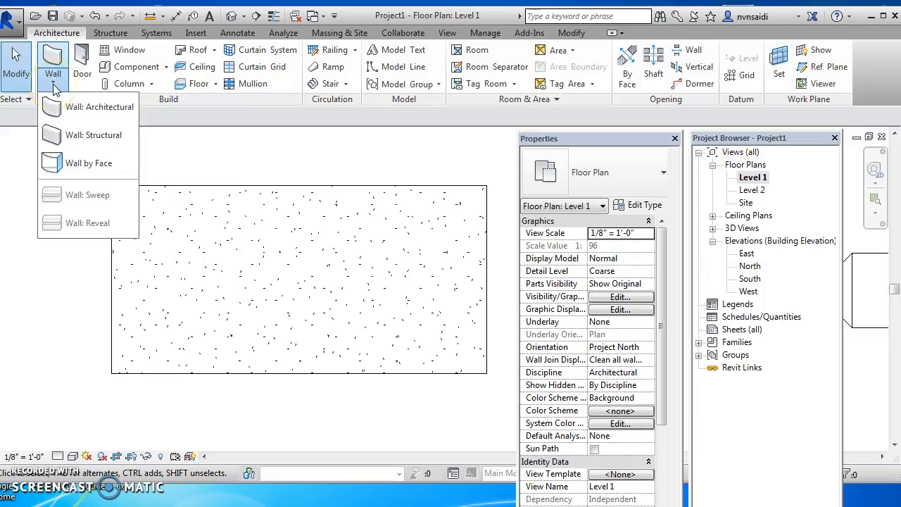
left_click(107, 109)
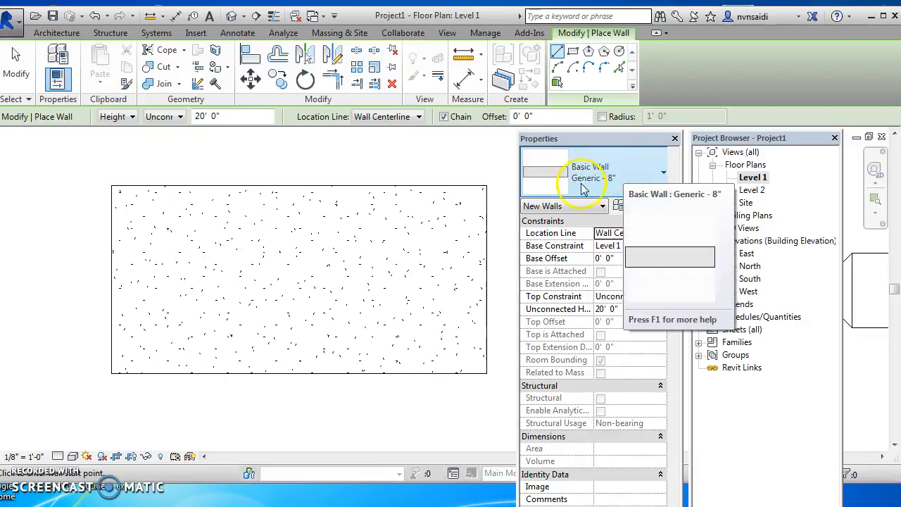
left_click(664, 172)
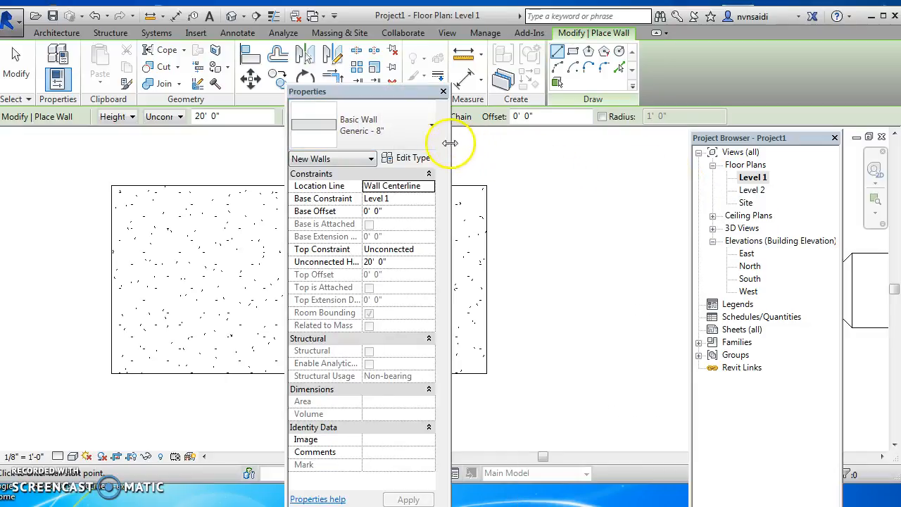
left_click_drag(422, 109, 642, 152)
left_click(654, 180)
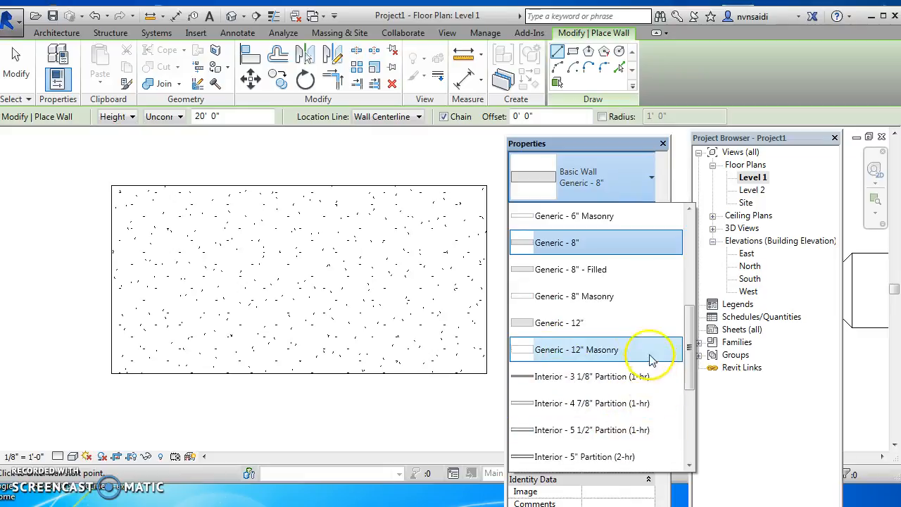
mouse_move(614, 302)
left_click(627, 185)
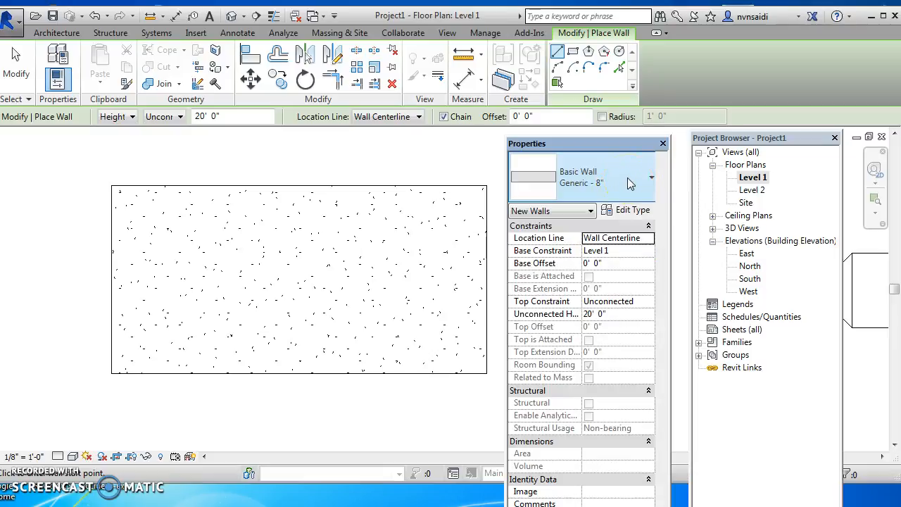
- Duplicate the Generic - 8" wall type under the name concrete - 8"
left_click(609, 210)
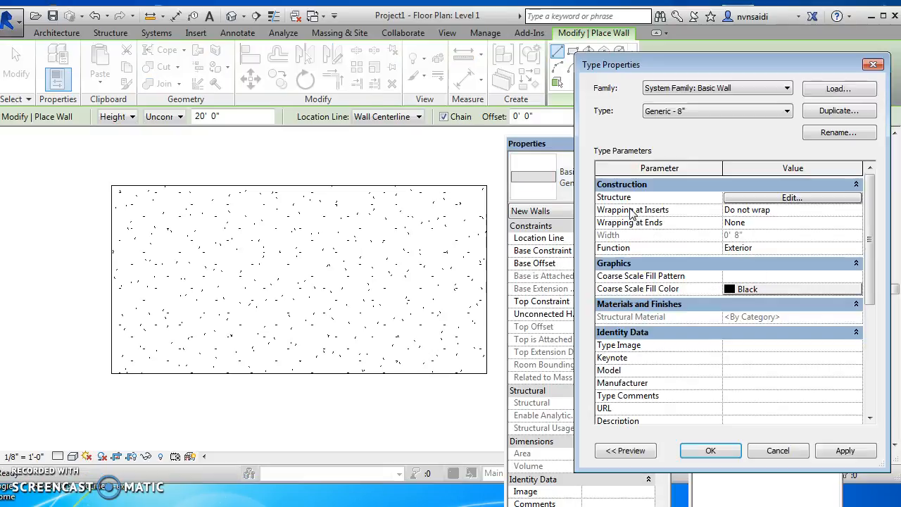
left_click(838, 112)
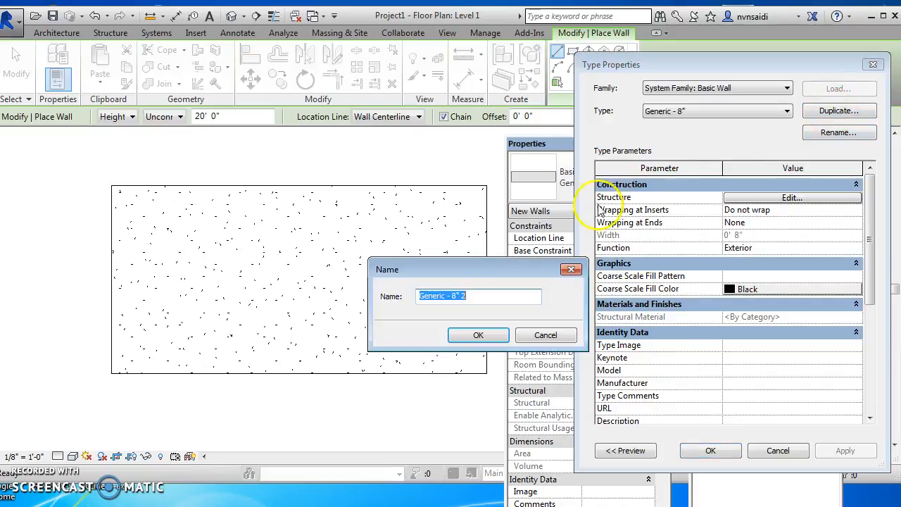
left_click_drag(446, 296, 382, 296)
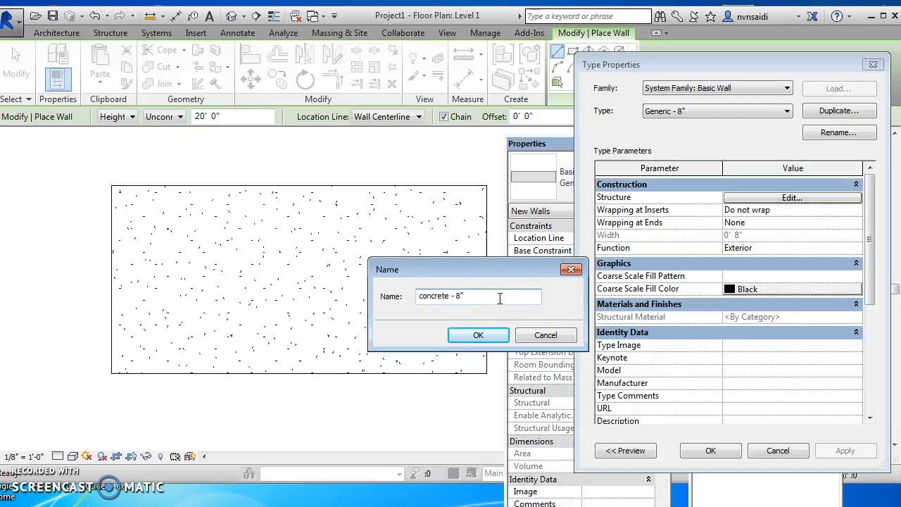
left_click(496, 338)
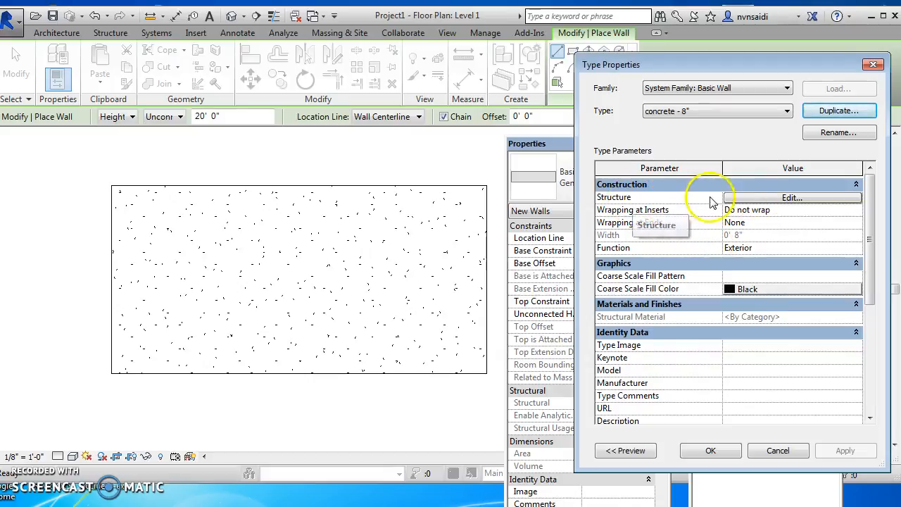
- Assign Concrete, Cast-in-Place gray to the structure layer of the concrete - 8" wall type and accept the type changes
left_click(745, 198)
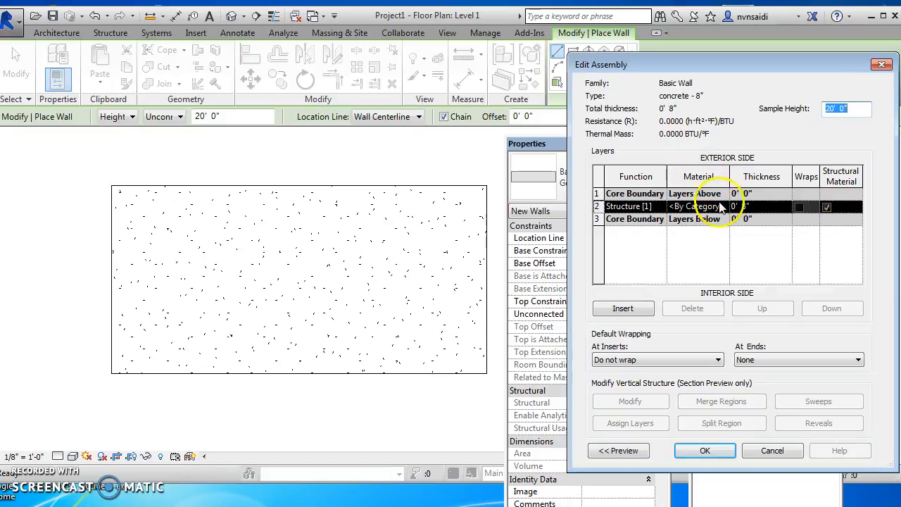
left_click(720, 206)
left_click(723, 206)
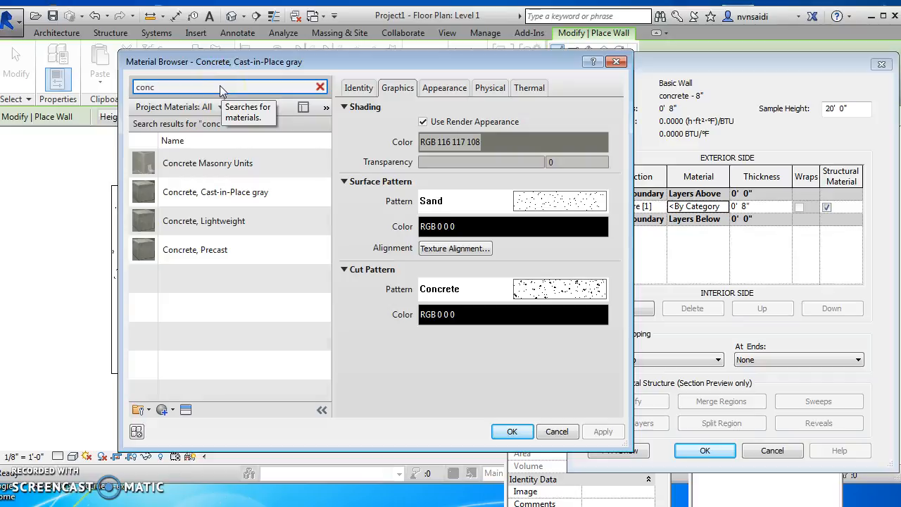
left_click(225, 197)
left_click(226, 197)
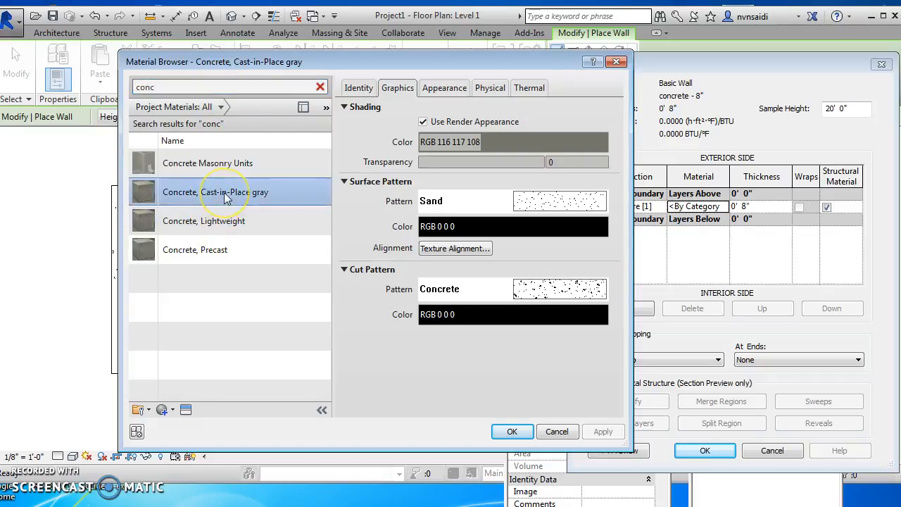
left_click(446, 92)
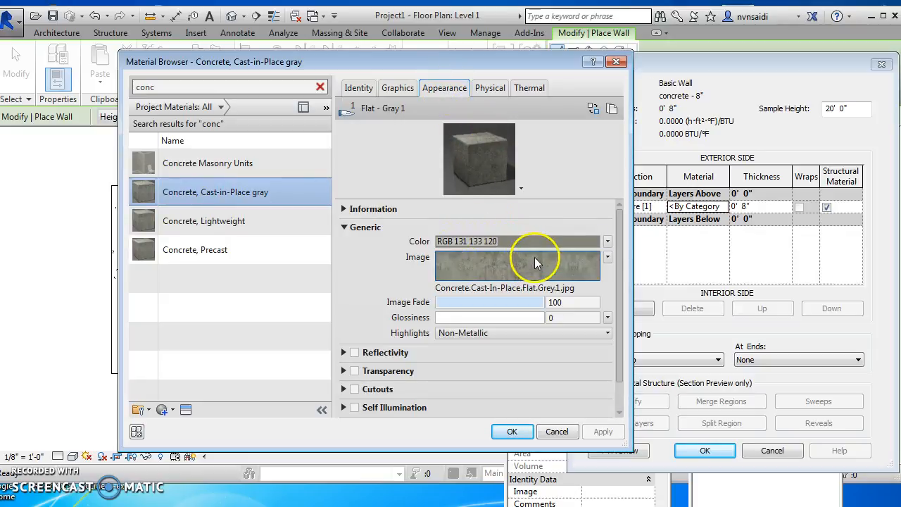
left_click(408, 91)
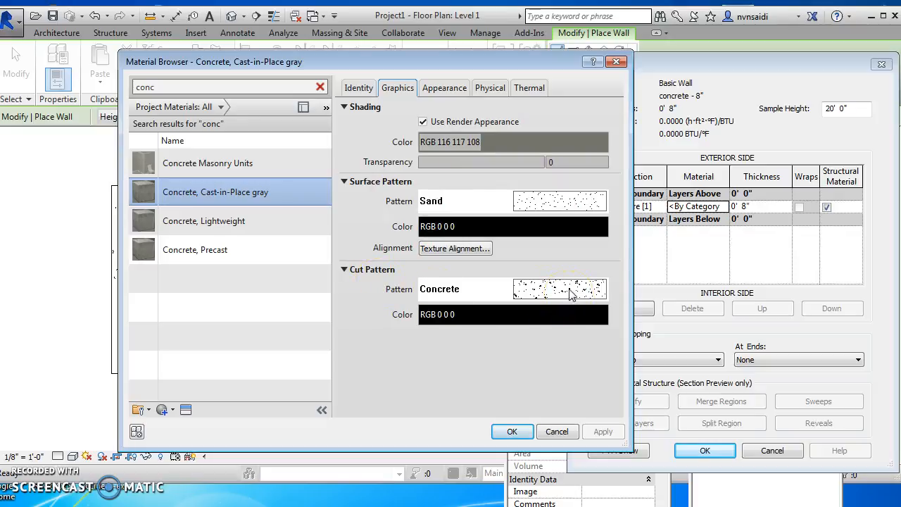
left_click(512, 433)
left_click(187, 274)
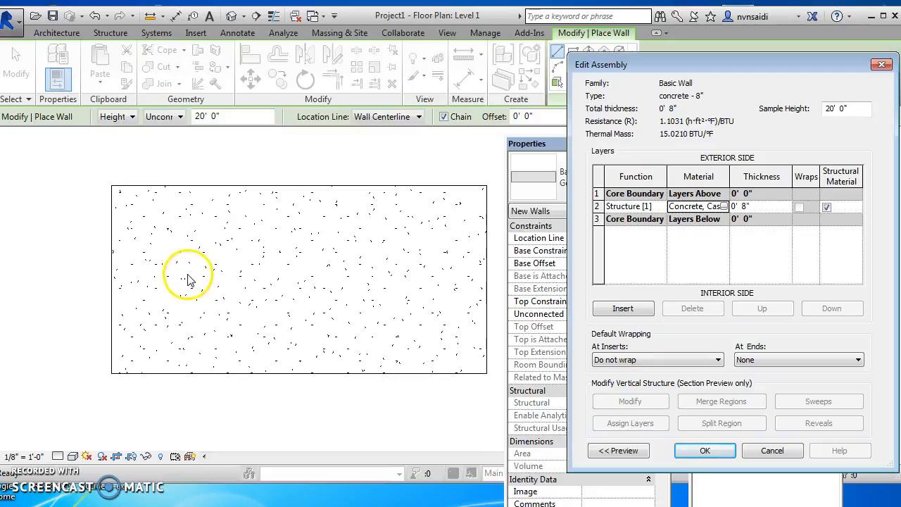
left_click(706, 451)
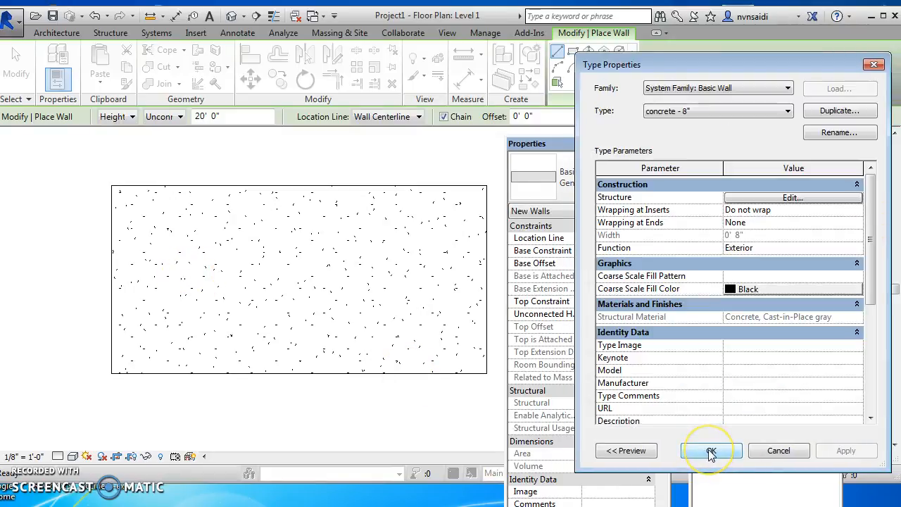
left_click(712, 451)
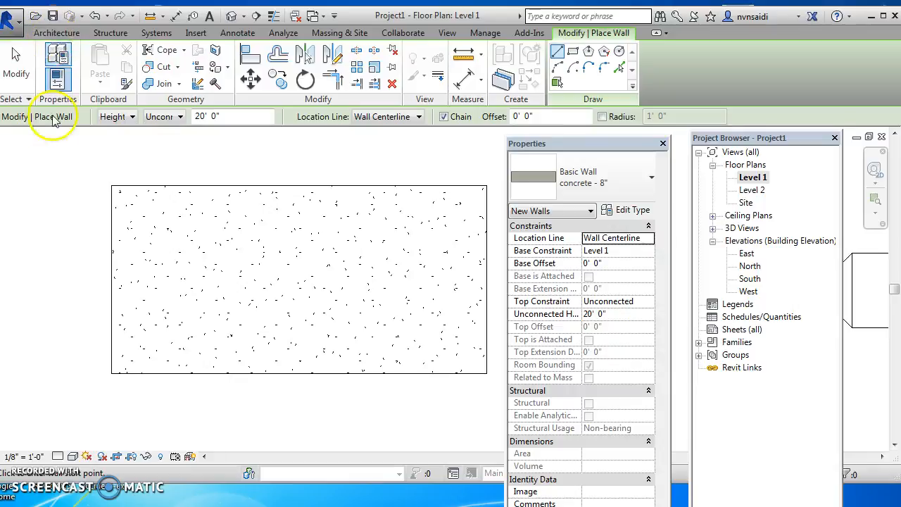
- Place a concrete - 8" wall along the floor's upper edge with Pick Lines
left_click(607, 38)
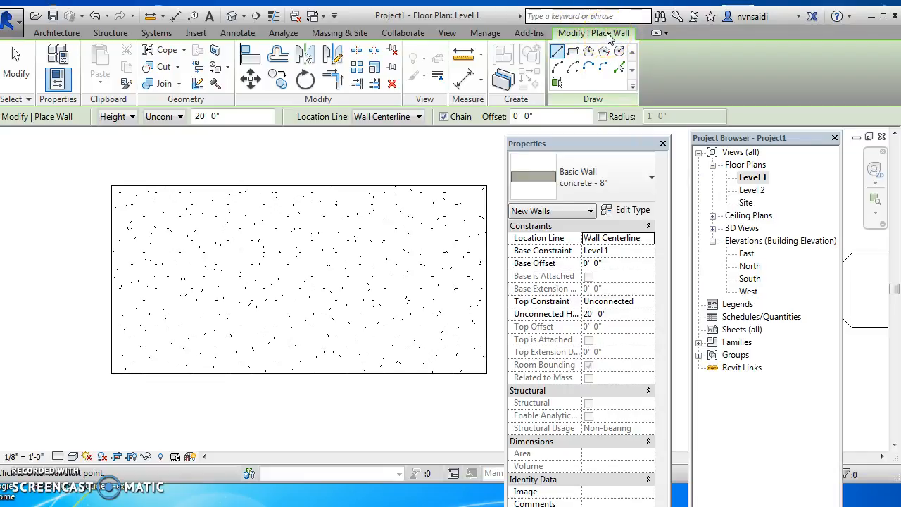
left_click(557, 53)
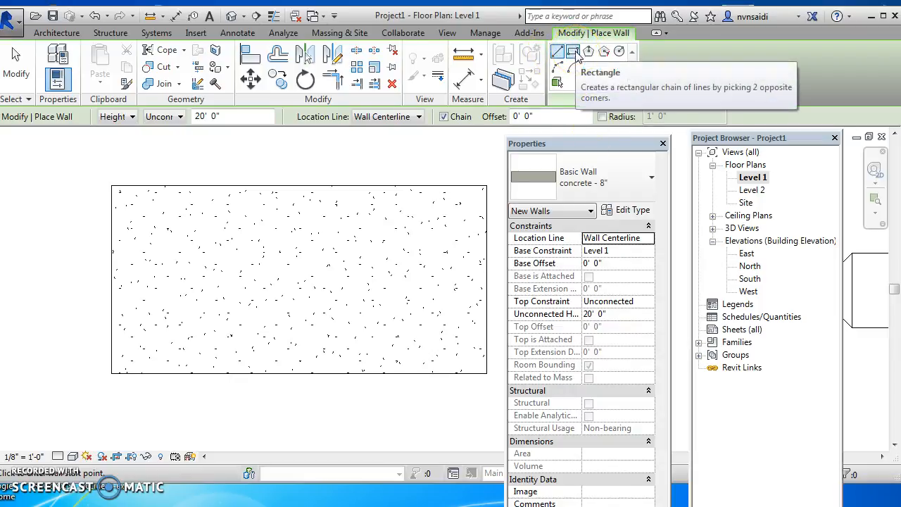
left_click(622, 70)
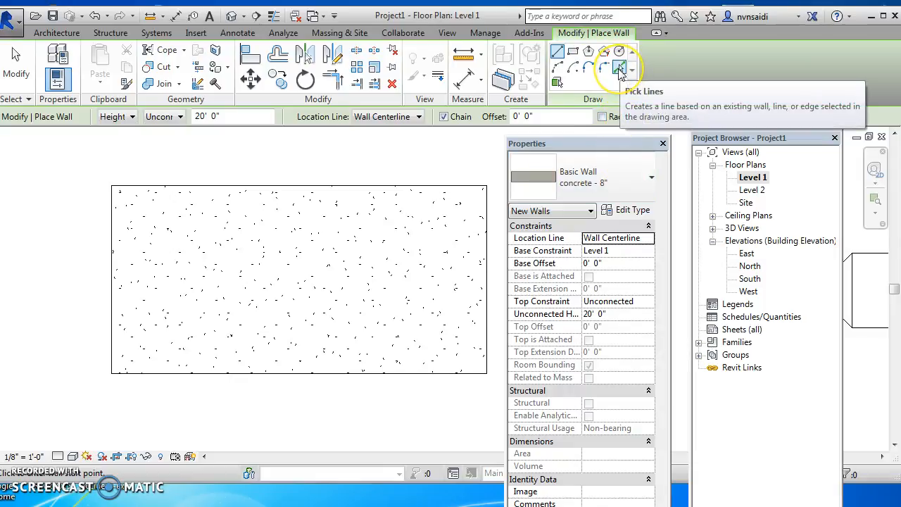
left_click(620, 68)
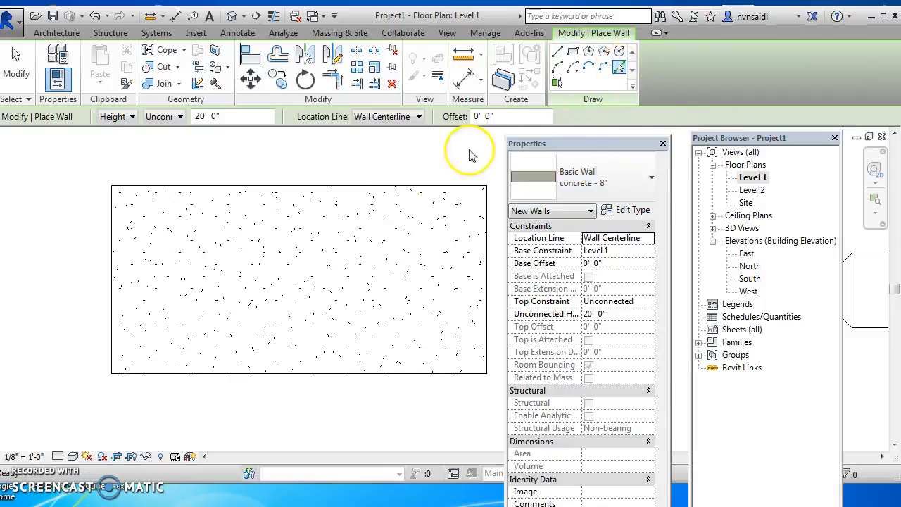
left_click(369, 188)
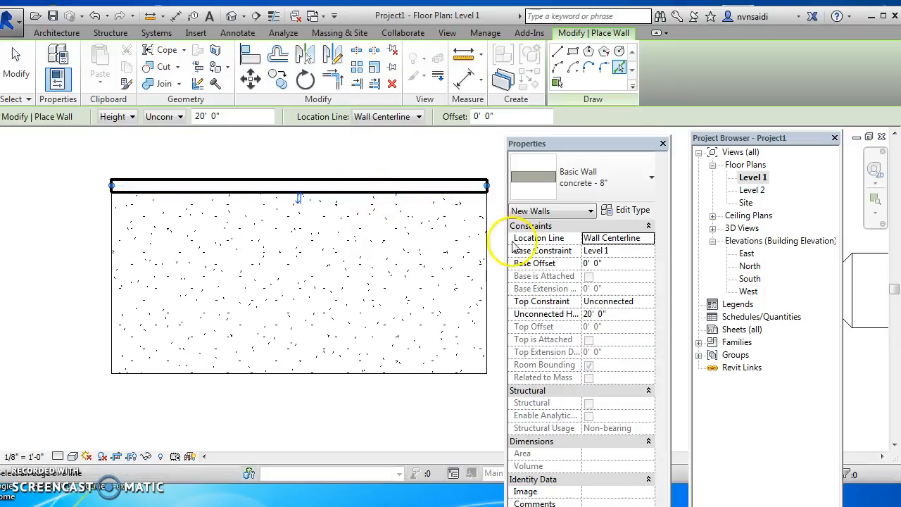
- Place concrete - 8" walls along the floor's right, lower and left edges with Pick Lines
left_click(482, 242)
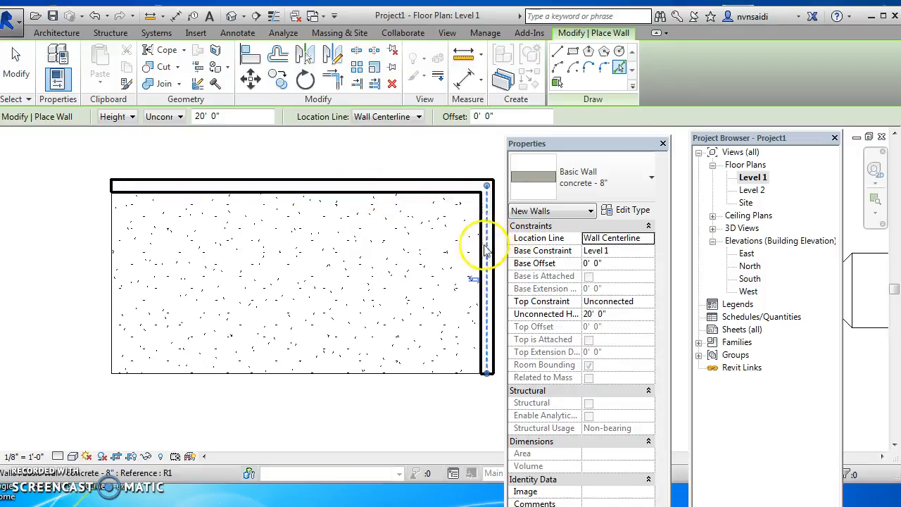
left_click(442, 375)
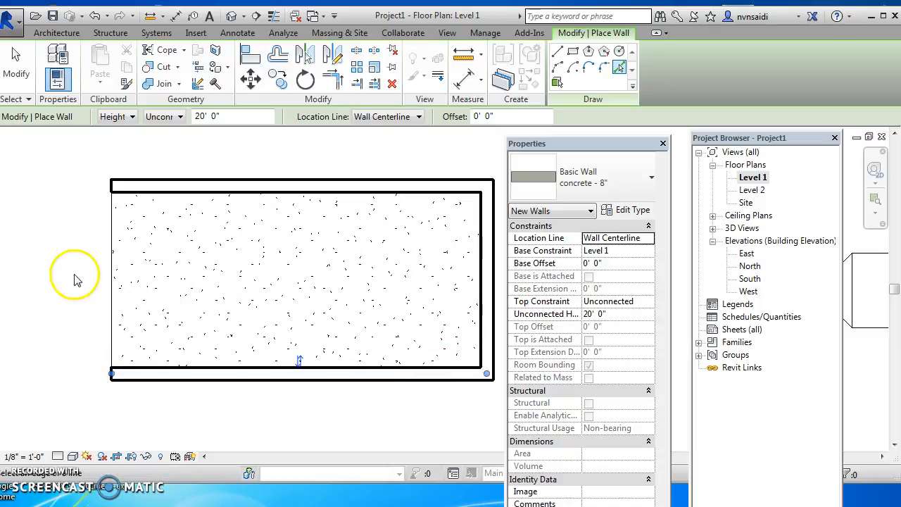
left_click(113, 279)
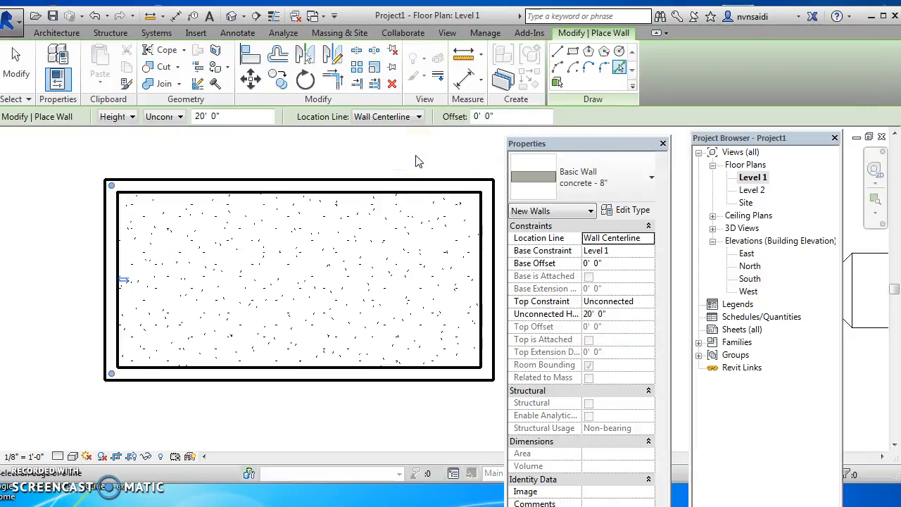
- Examine how the walls sit on the slab at a corner in the 3D view
left_click(232, 17)
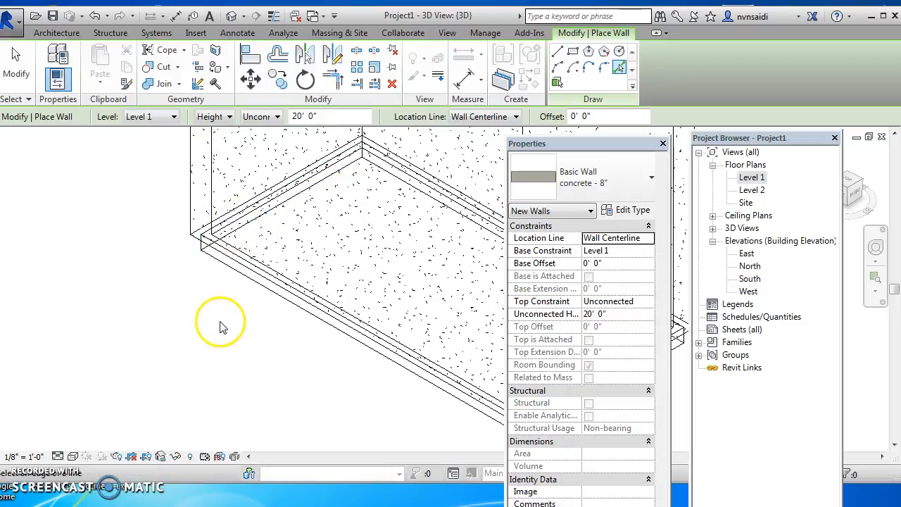
scroll(202, 324, "up", 5)
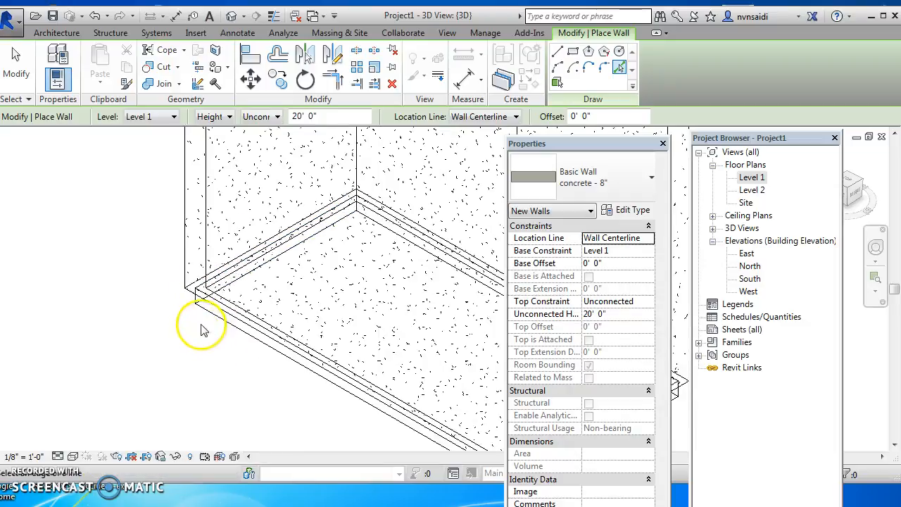
scroll(185, 273, "up", 2)
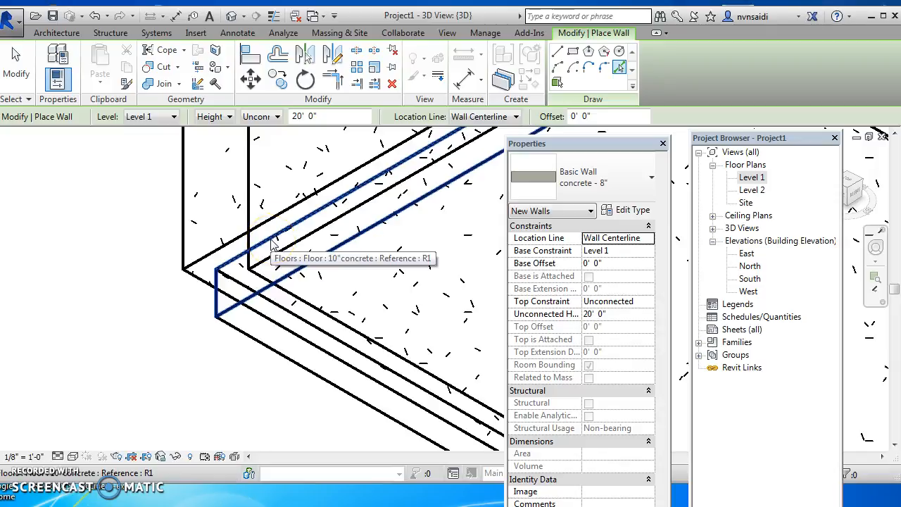
- Try placing additional concrete - 8" walls from existing edges at the slab corner in the 3D view
left_click(247, 197)
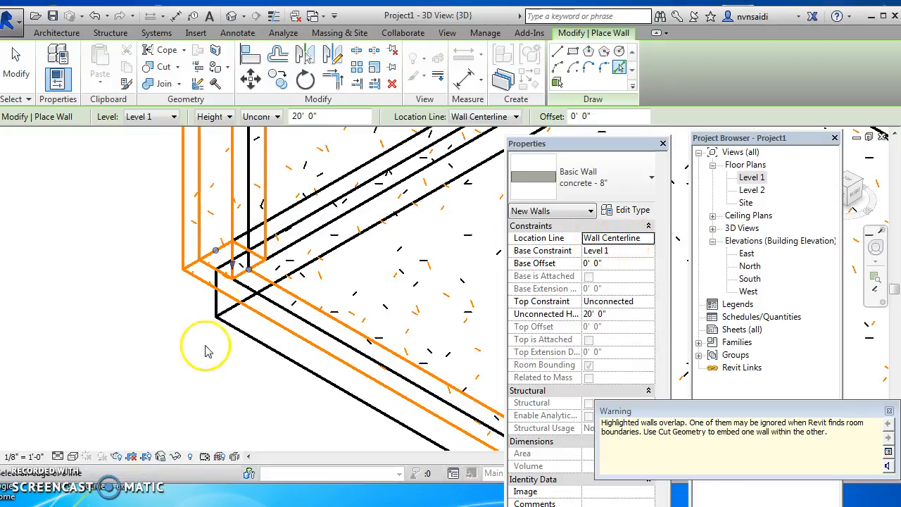
left_click(145, 311)
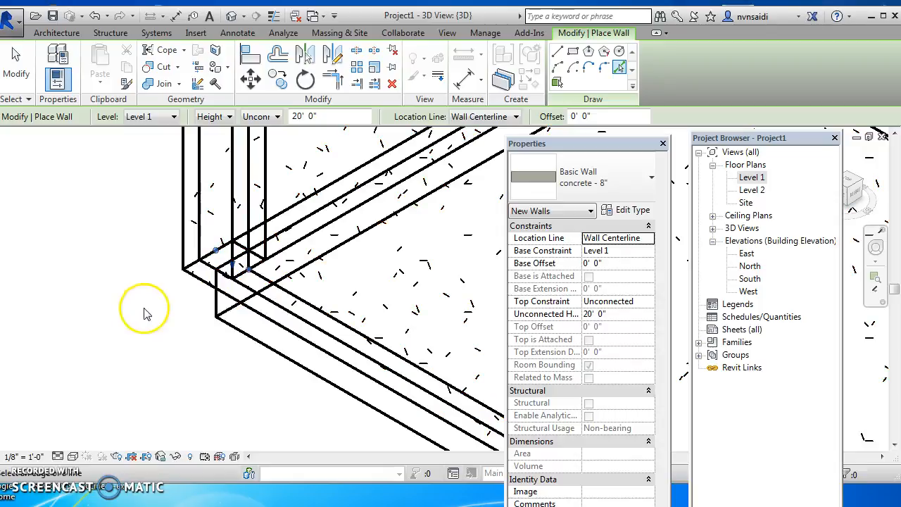
left_click(198, 279)
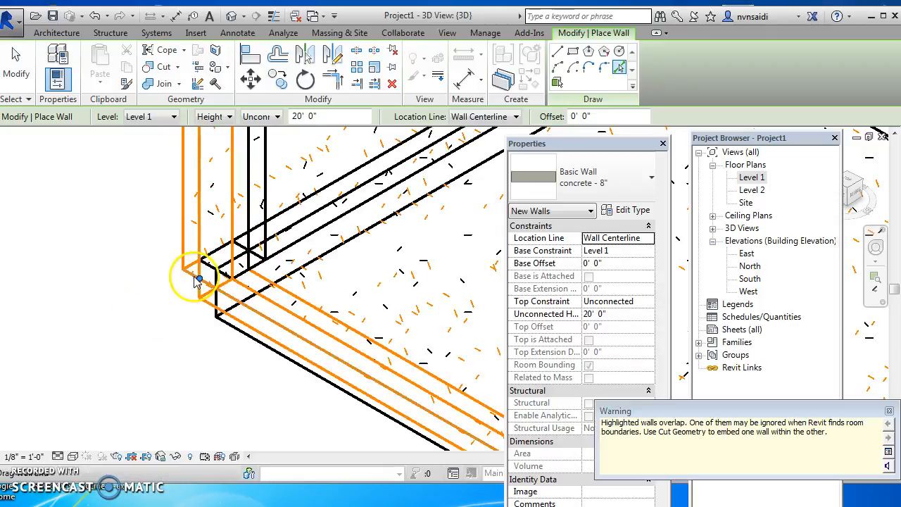
- Set the location line for new walls to Finish Face: Interior
left_click(647, 239)
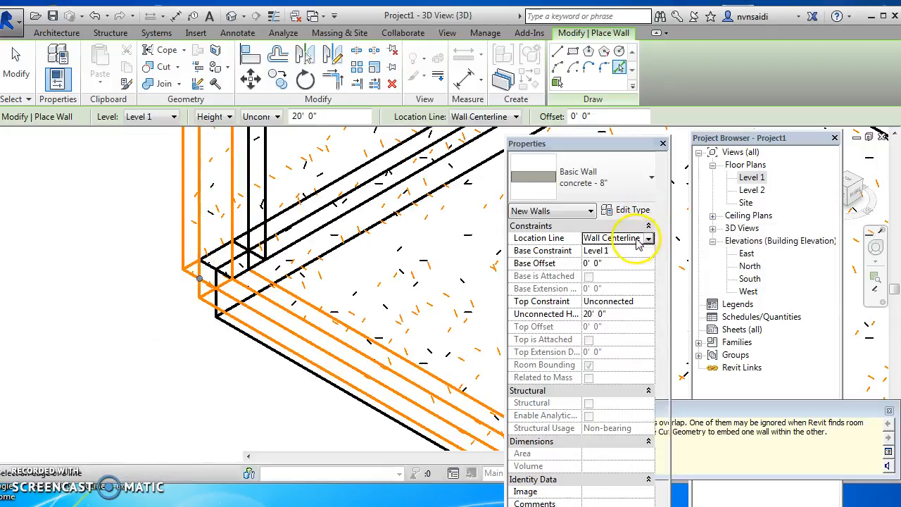
left_click(648, 239)
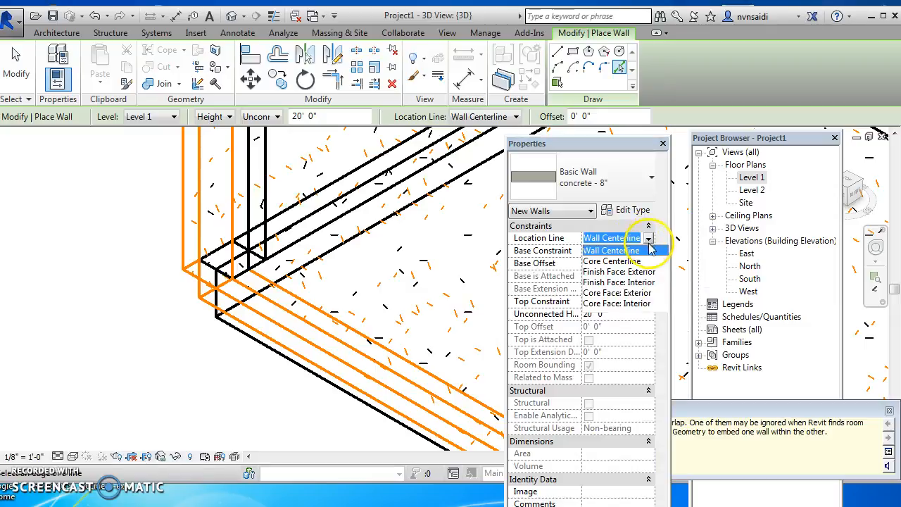
left_click(641, 282)
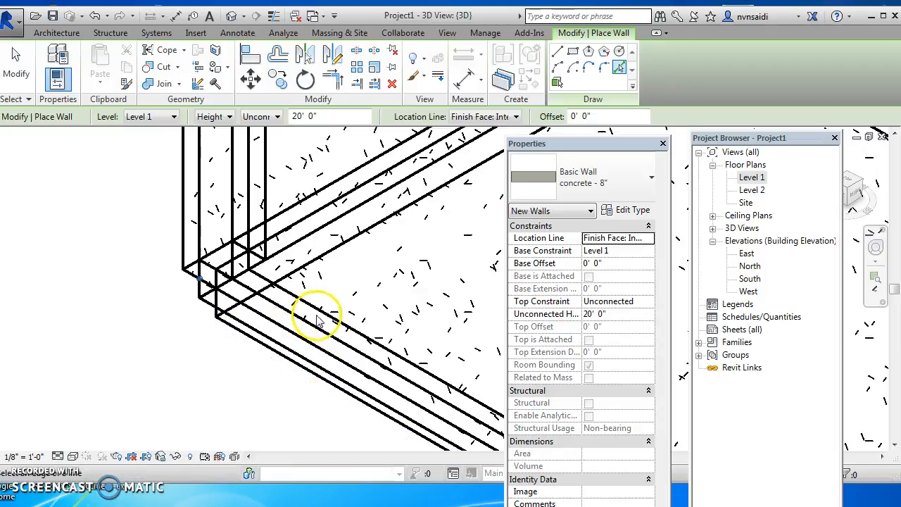
- Delete all the concrete walls around the floor slab in the Level 1 floor plan, keeping only the slab
double_click(753, 178)
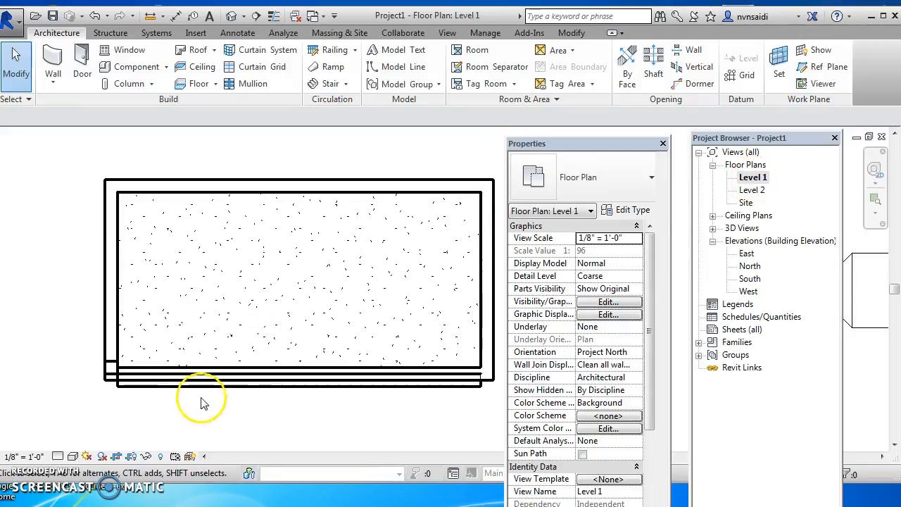
scroll(195, 417, "up", 1)
scroll(181, 413, "down", 1)
middle_click_drag(181, 413, 140, 397)
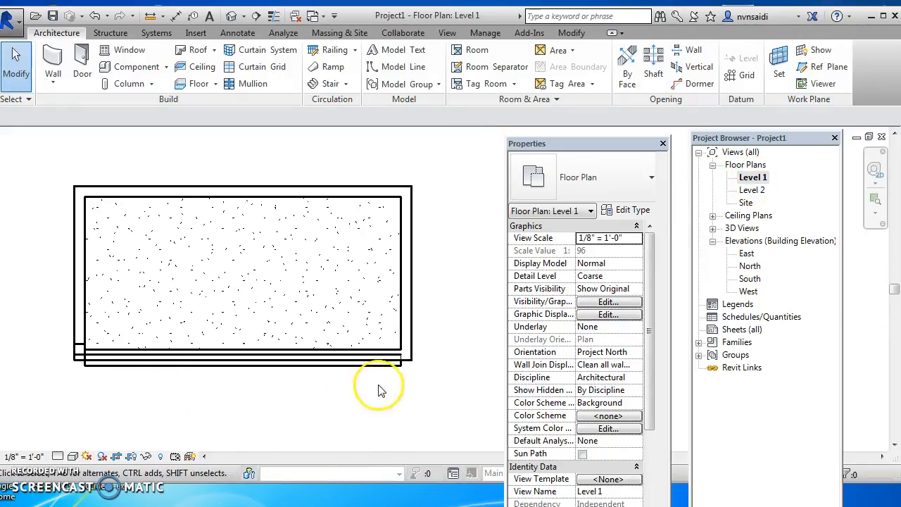
left_click(403, 349)
key("Delete")
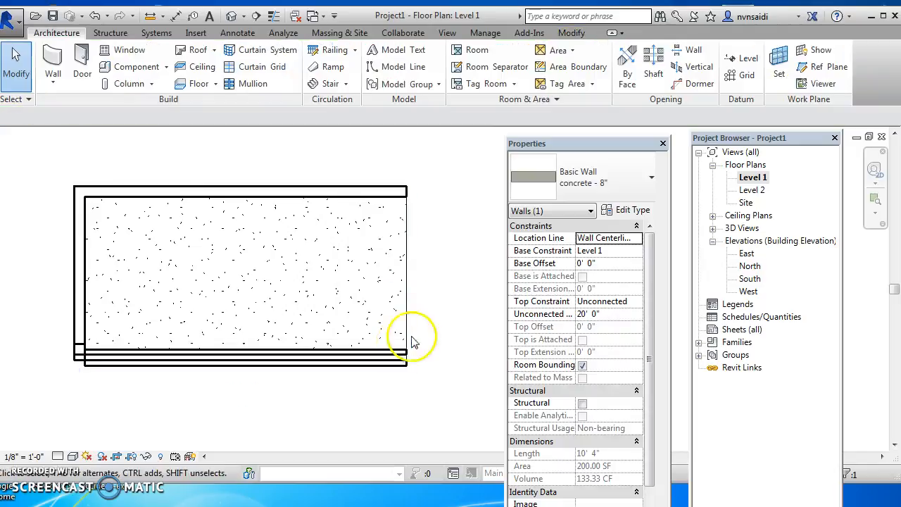
left_click(394, 191)
key("Delete")
left_click(78, 200)
key("Delete")
left_click(88, 358)
key("Delete")
left_click(108, 364)
key("Delete")
left_click(78, 352)
key("Delete")
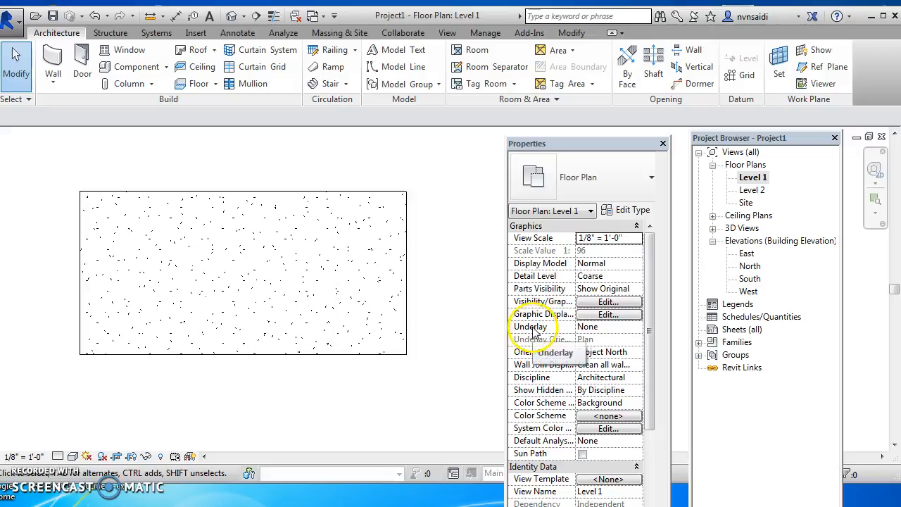
- Start a new architectural wall with its location line set to Finish Face: Interior
left_click(56, 83)
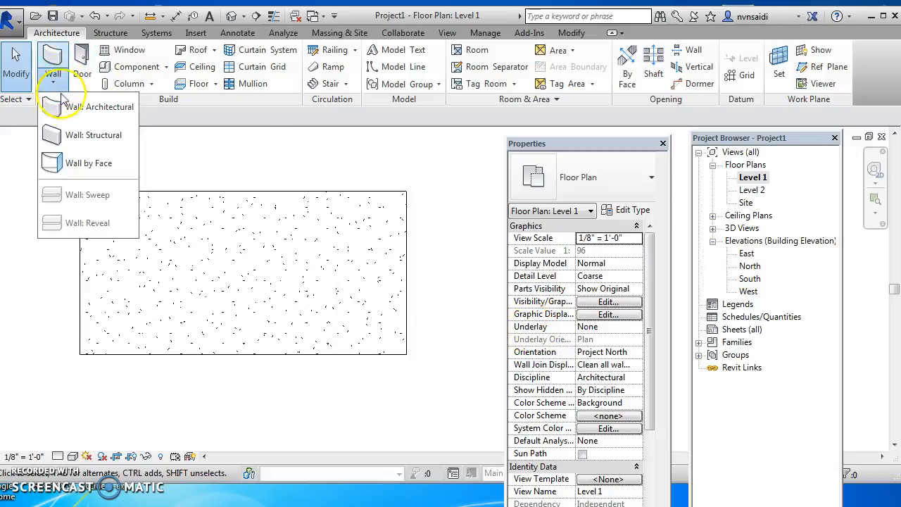
left_click(69, 107)
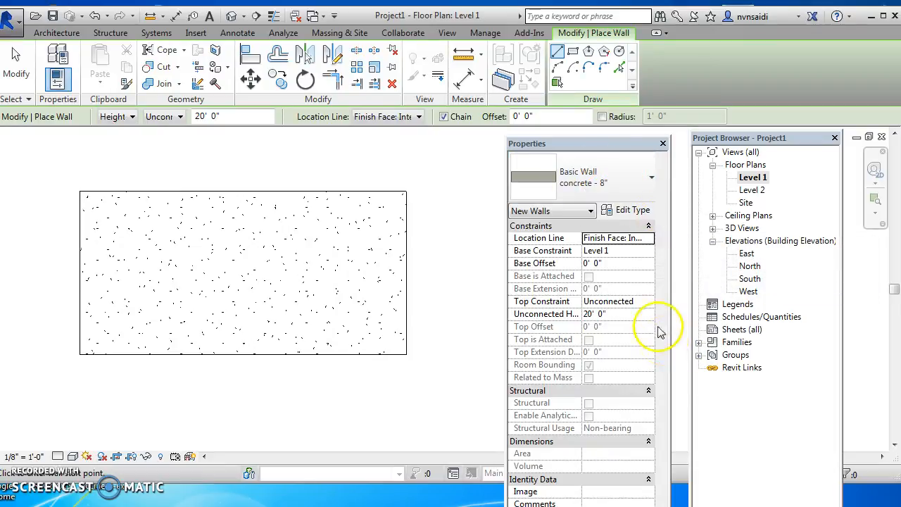
left_click(649, 241)
left_click(649, 238)
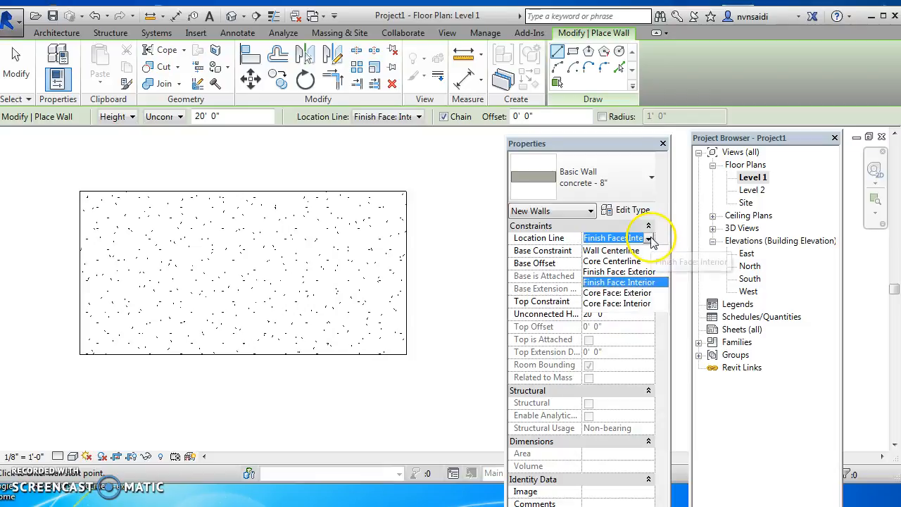
left_click(652, 282)
- Place concrete - 8" walls along all four edges of the floor slab with Pick Lines
left_click(614, 17)
left_click(619, 68)
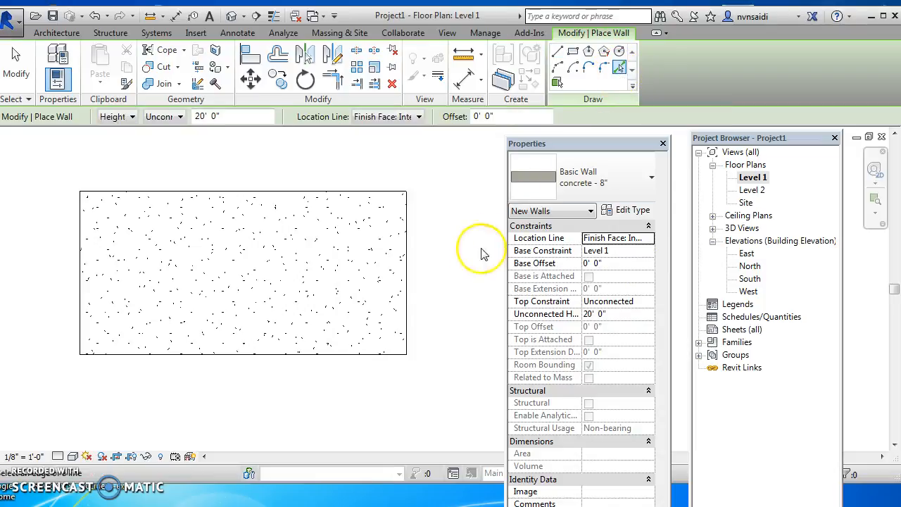
left_click(408, 261)
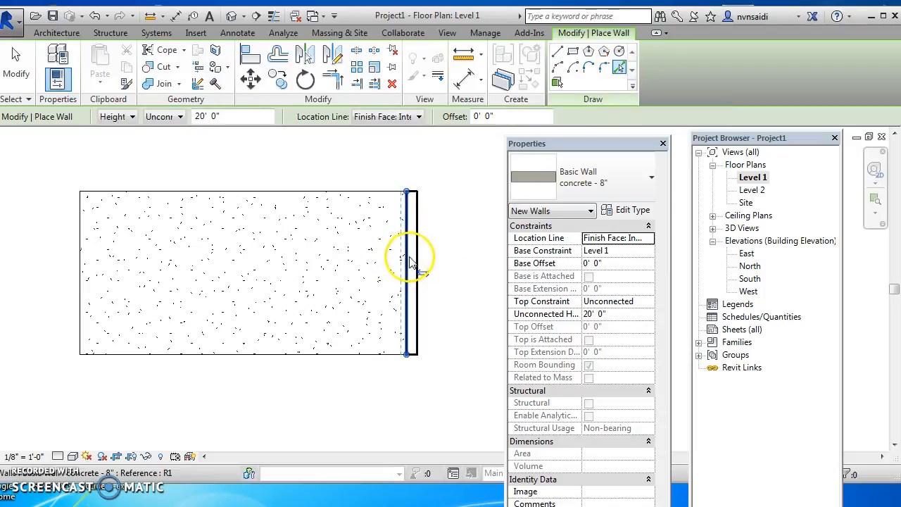
left_click(384, 361)
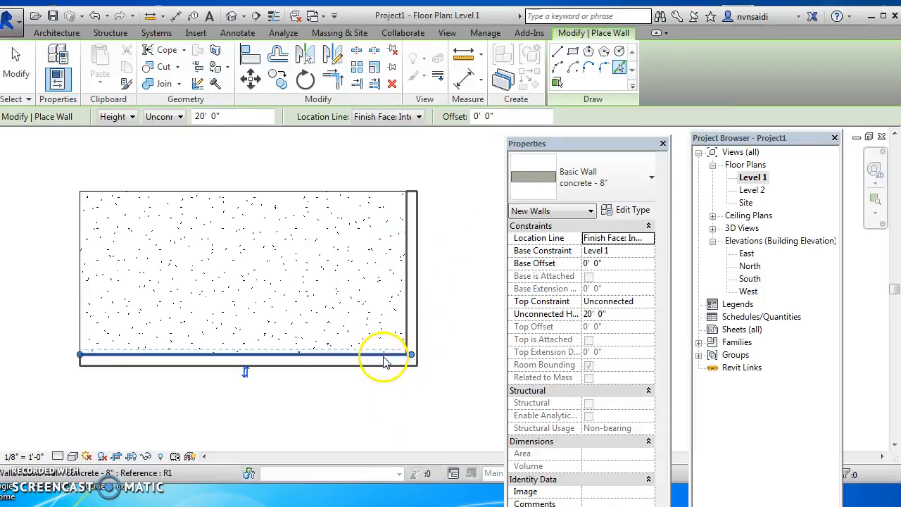
left_click(79, 312)
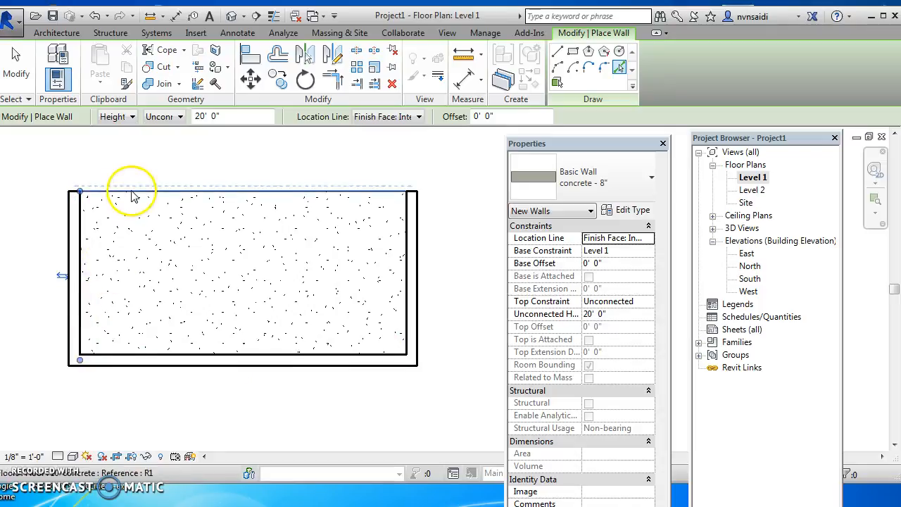
left_click(134, 197)
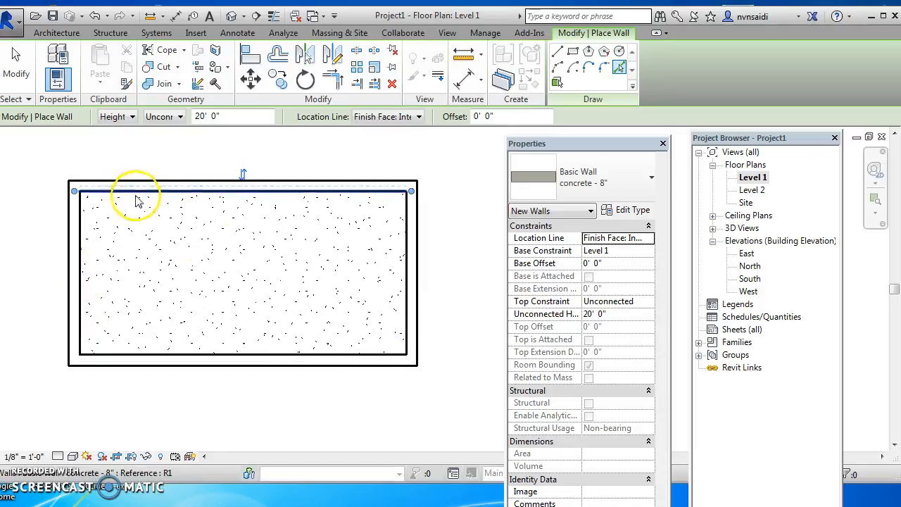
- Examine the junction of the walls and the slab in the 3D view and in the North elevation
left_click(231, 16)
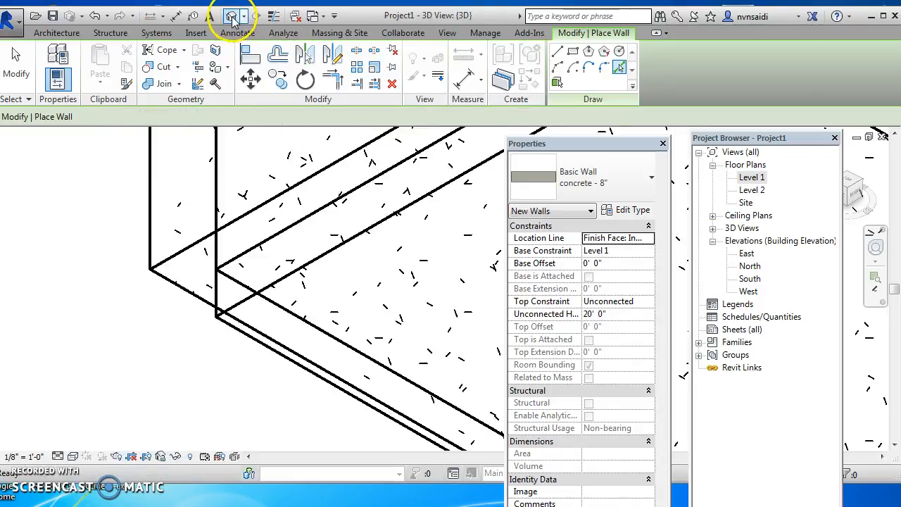
left_click(226, 258)
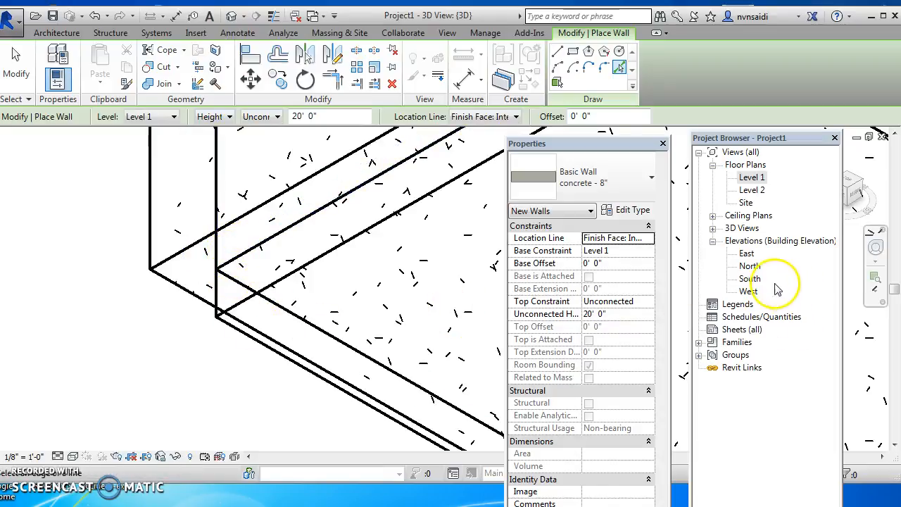
double_click(751, 266)
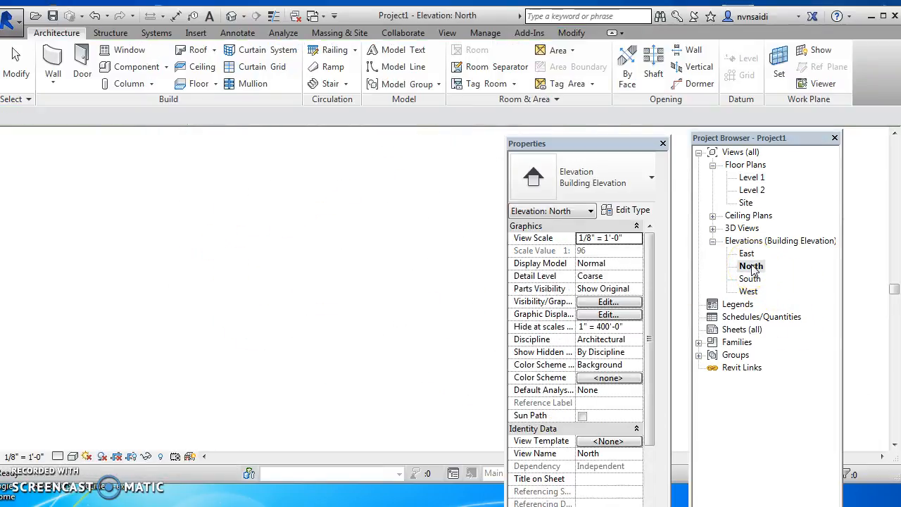
scroll(352, 337, "up", 5)
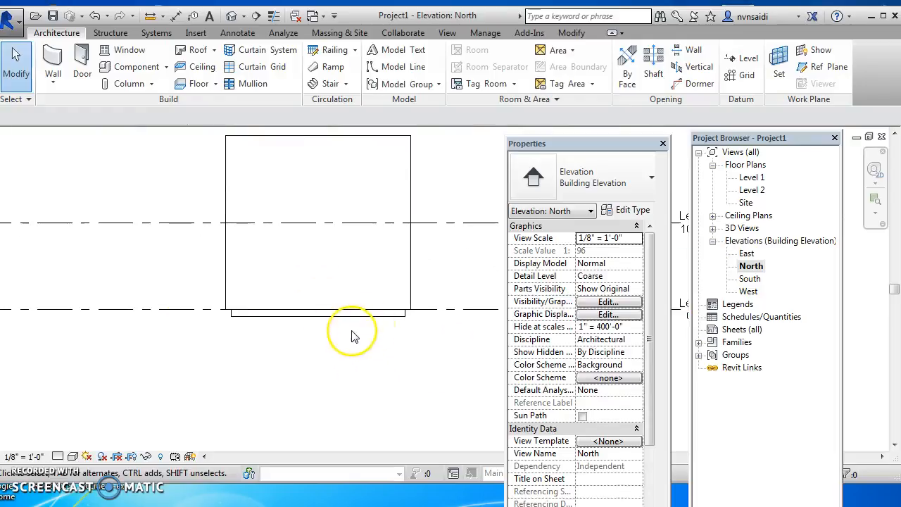
scroll(332, 342, "up", 2)
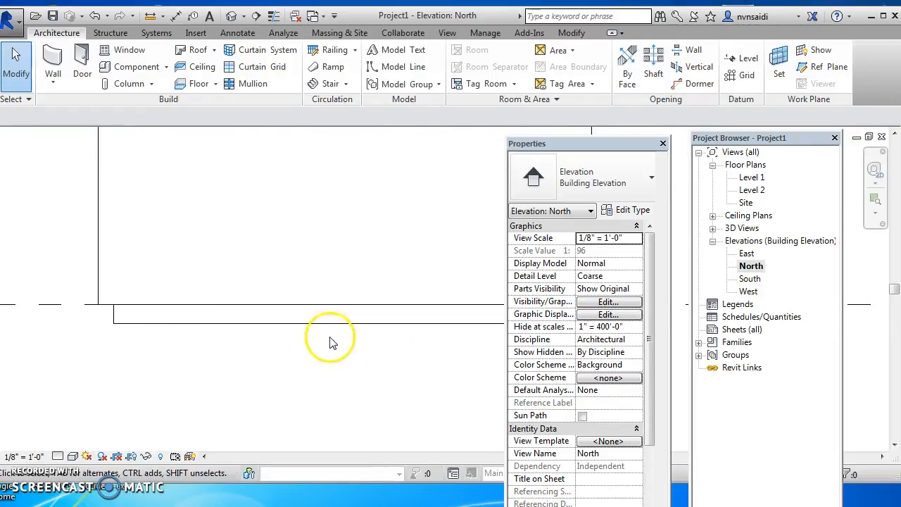
- Measure the horizontal distance between the slab's end and the wall's outer face in the North elevation
left_click(150, 16)
left_click(159, 313)
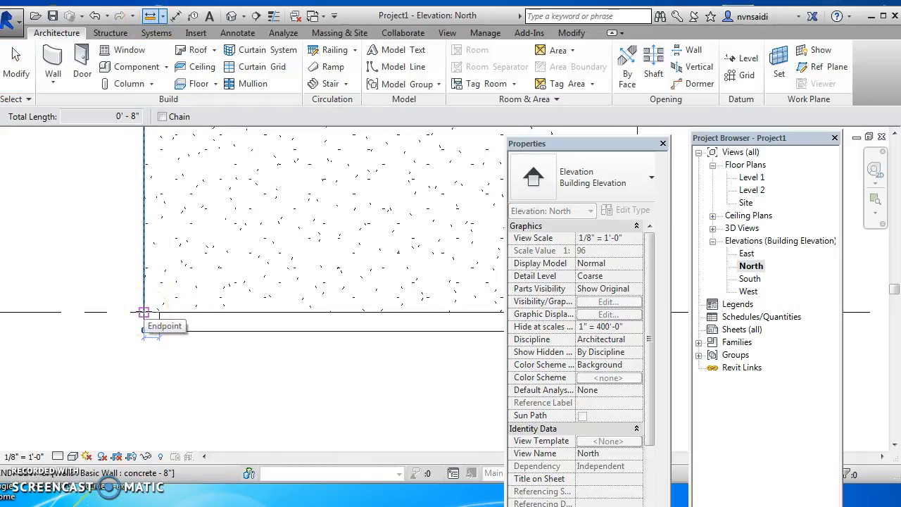
key("Escape")
key("Escape")
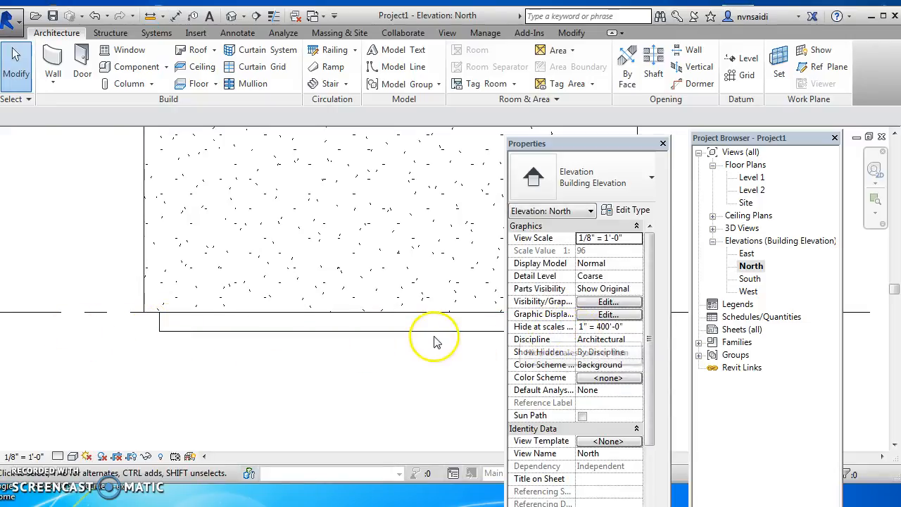
- Set the location line of the slab's north wall to Finish Face: Exterior in the 3D view
scroll(439, 307, "down", 2)
left_click(231, 15)
scroll(380, 299, "down", 4)
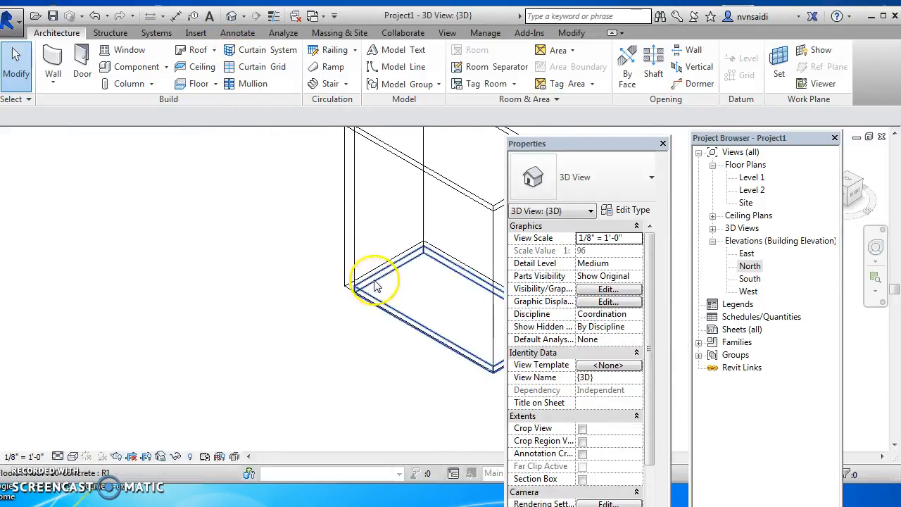
middle_click_drag(415, 189, 344, 216)
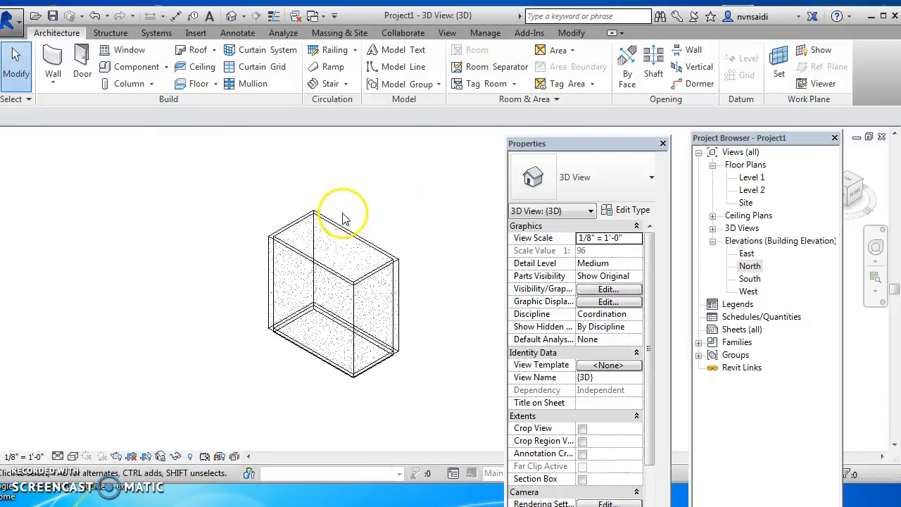
left_click(344, 216)
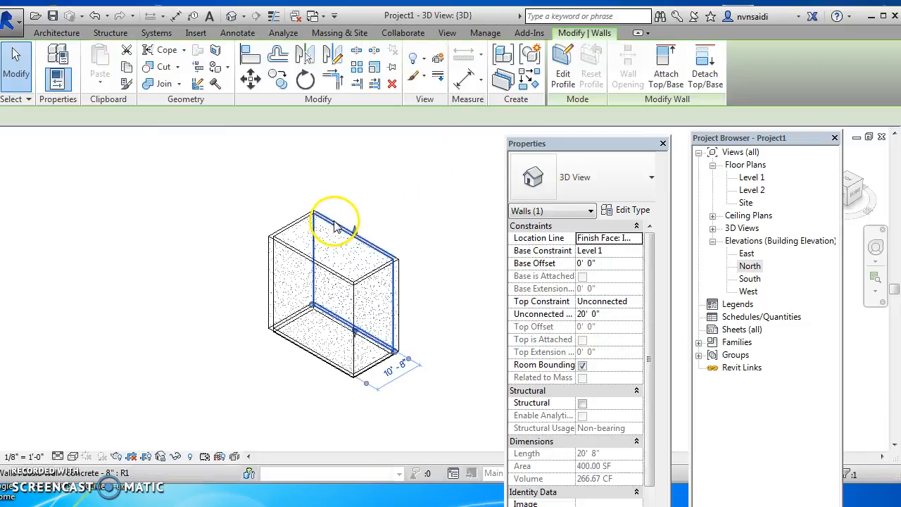
left_click(638, 240)
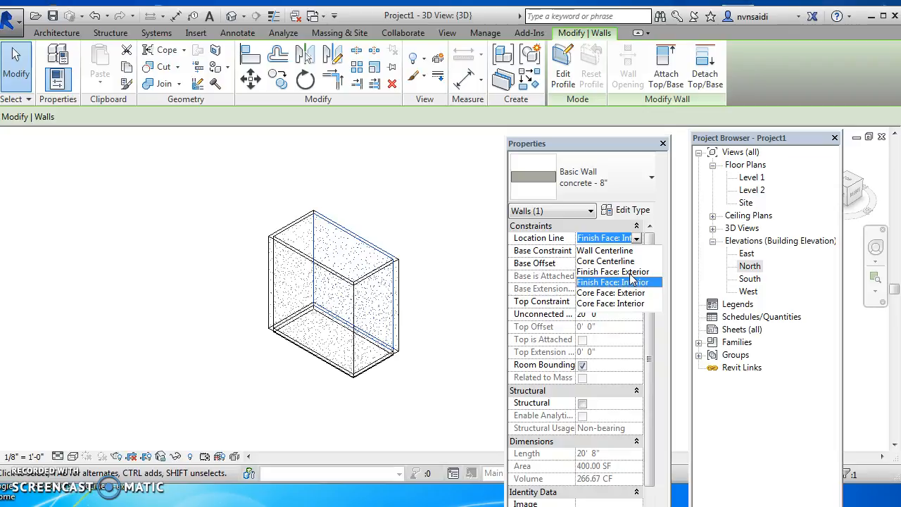
left_click(631, 276)
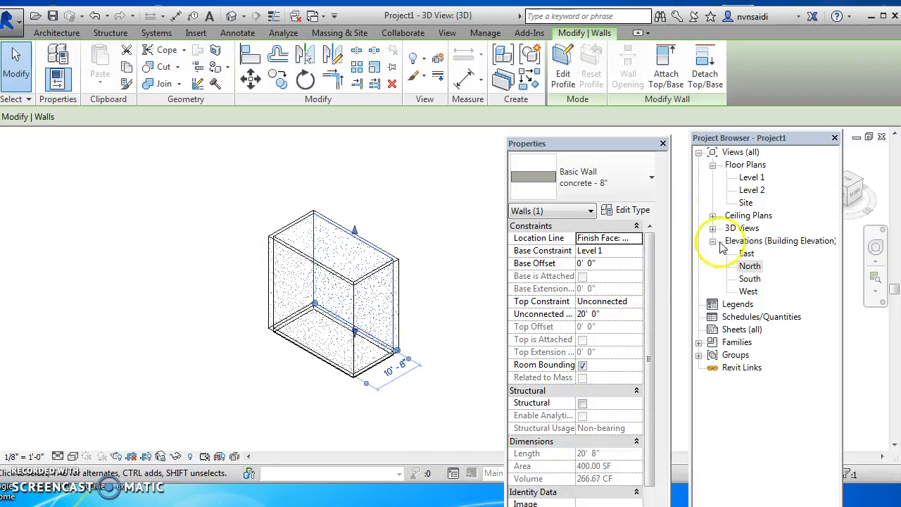
- Delete all four concrete walls around the floor slab in the Level 1 floor plan
double_click(752, 178)
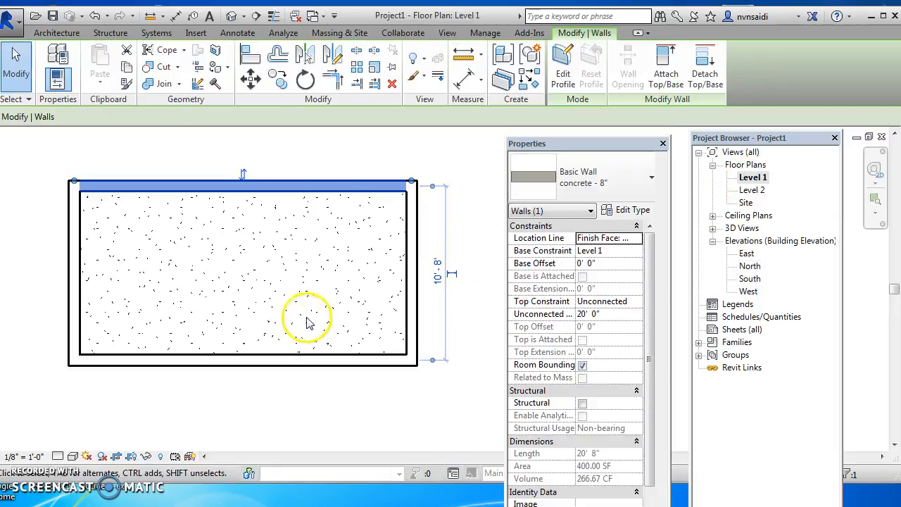
key("Delete")
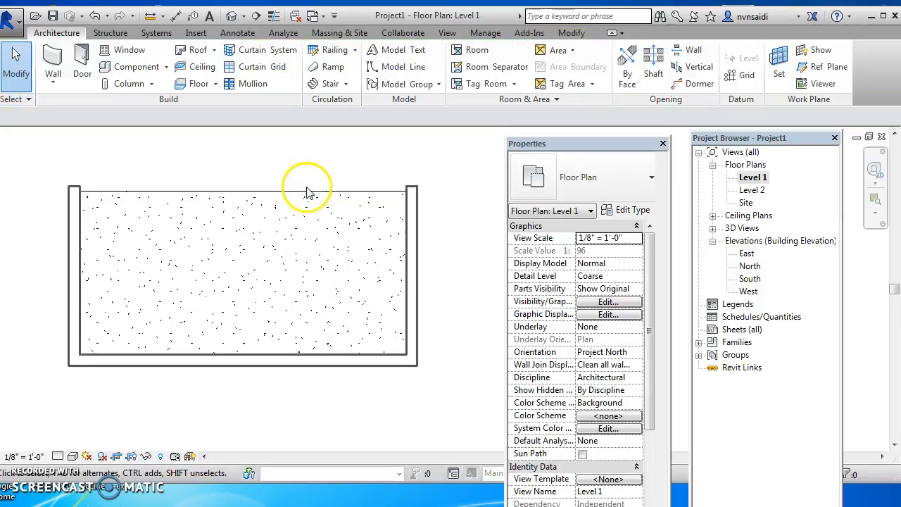
left_click(412, 197)
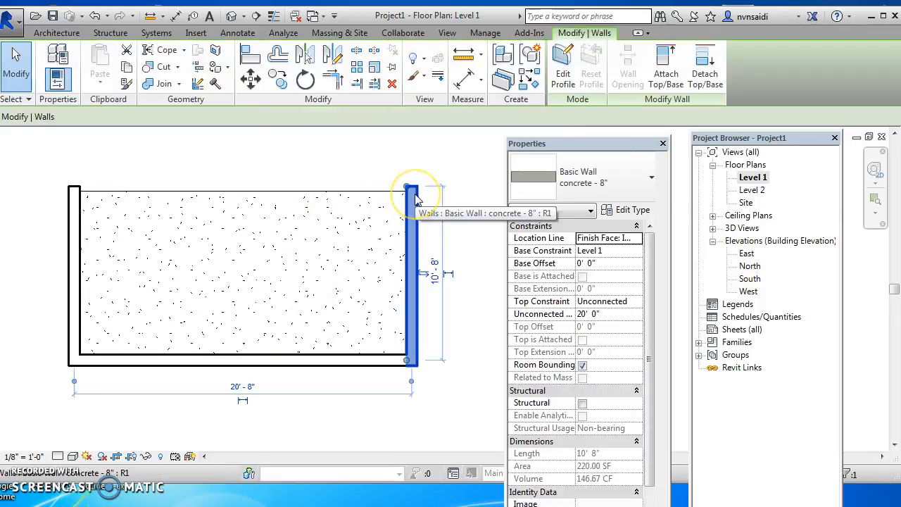
key("Delete")
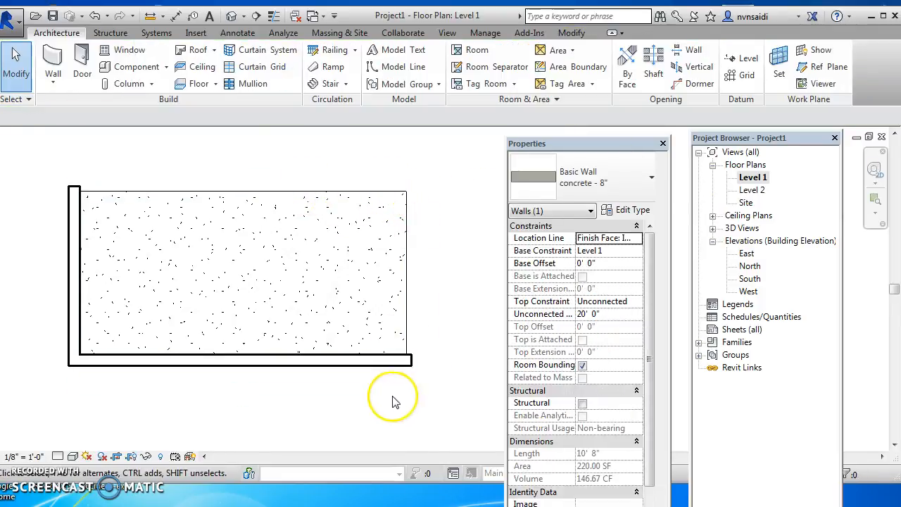
left_click(366, 360)
key("Delete")
left_click(74, 317)
key("Delete")
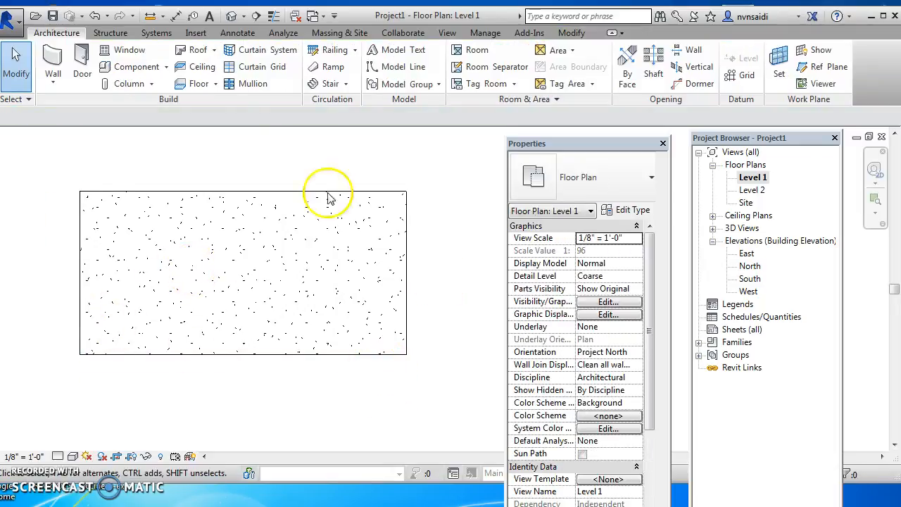
- Start a new architectural wall with its location line set to Finish Face: Exterior
left_click(56, 83)
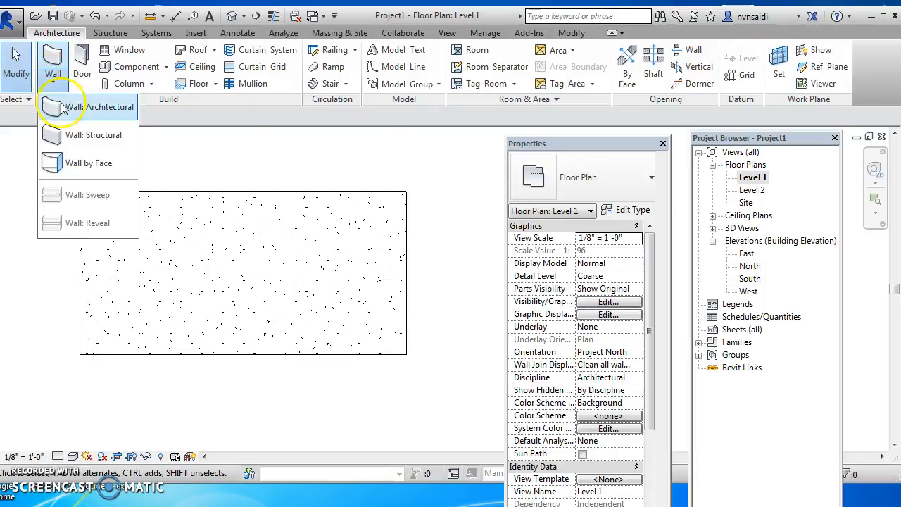
left_click(75, 109)
left_click(637, 239)
left_click(648, 238)
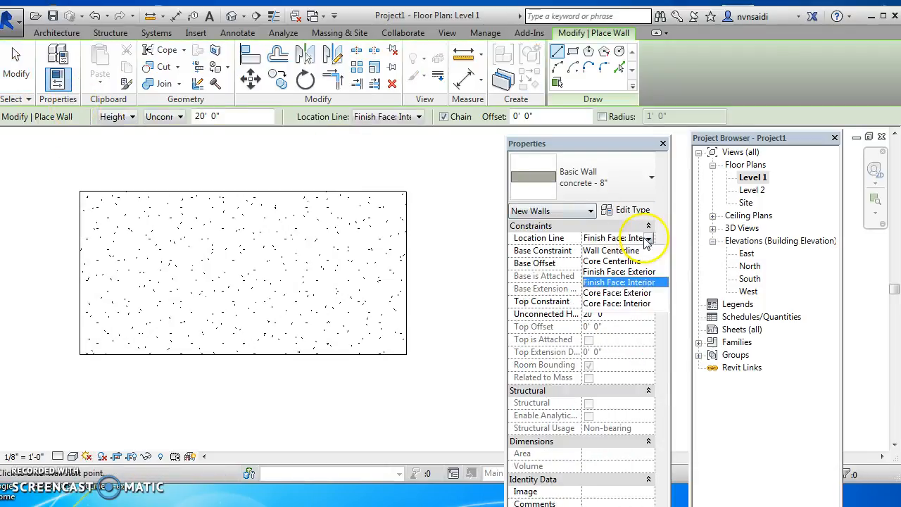
left_click(644, 273)
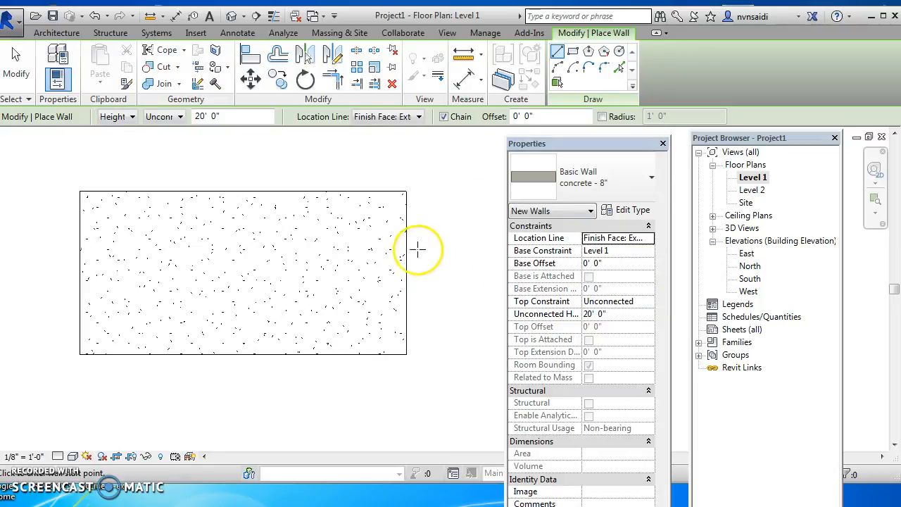
- Place concrete - 8" walls outside all four edges of the floor slab with Pick Lines
left_click(623, 68)
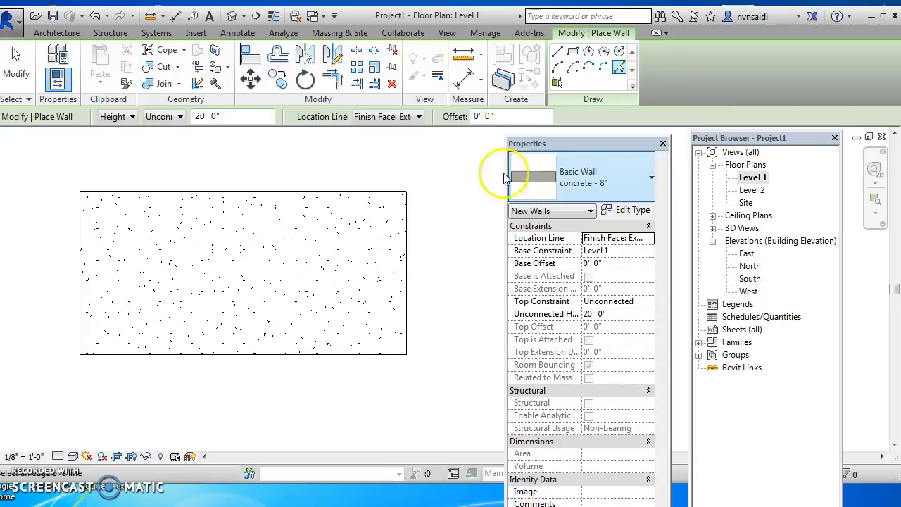
left_click(408, 217)
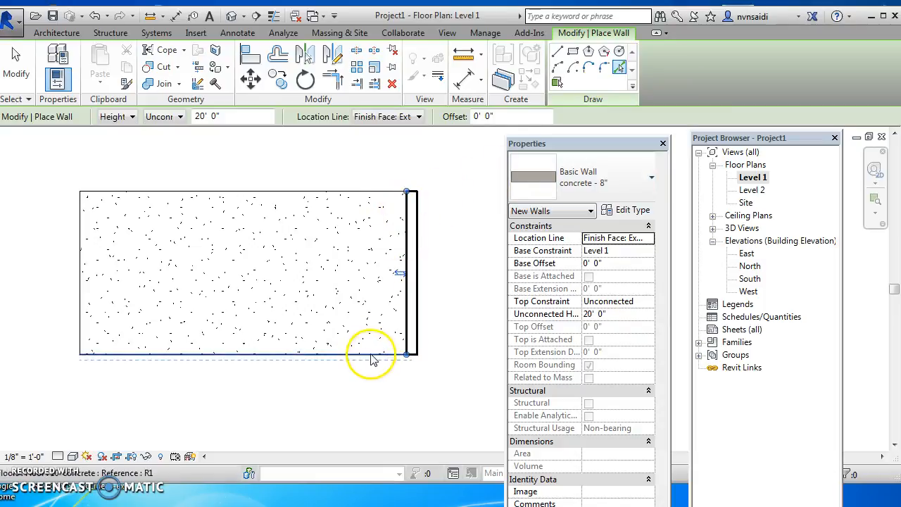
left_click(158, 342)
left_click(80, 306)
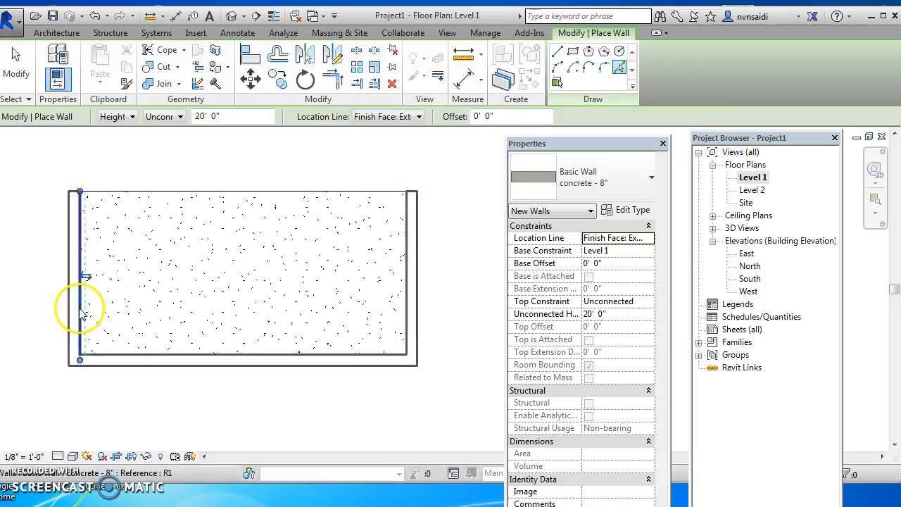
left_click(135, 192)
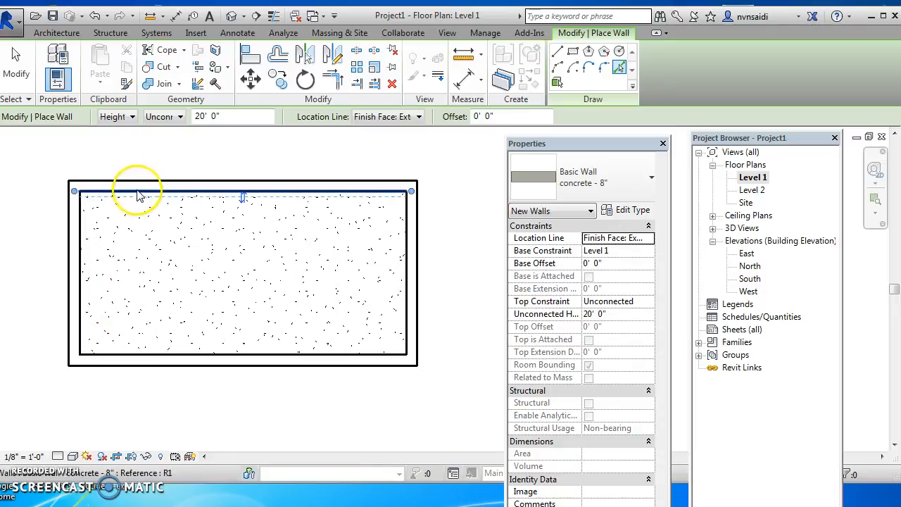
- Undo the placement of the four walls around the slab
left_click(95, 15)
left_click(95, 16)
left_click(95, 15)
left_click(95, 15)
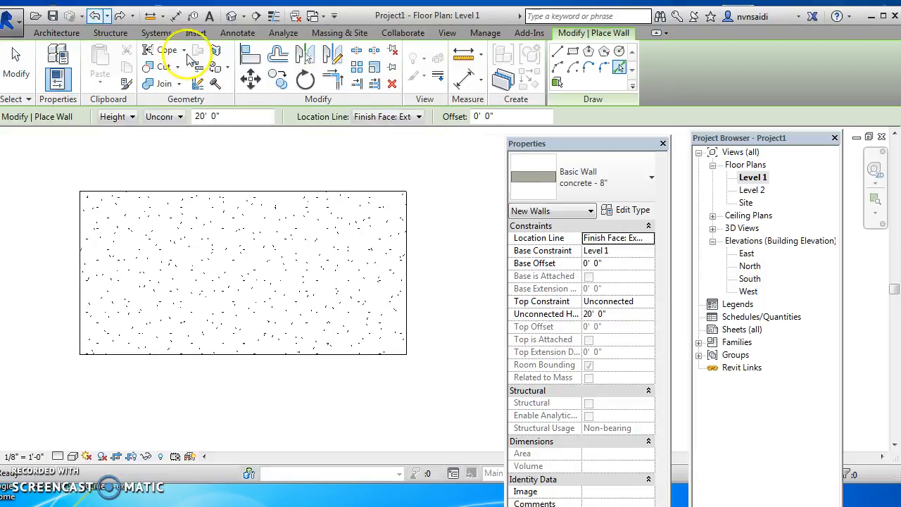
- Set the location line to Finish Face: Interior and place concrete - 8" walls just inside all four slab edges with Pick Lines
left_click(650, 238)
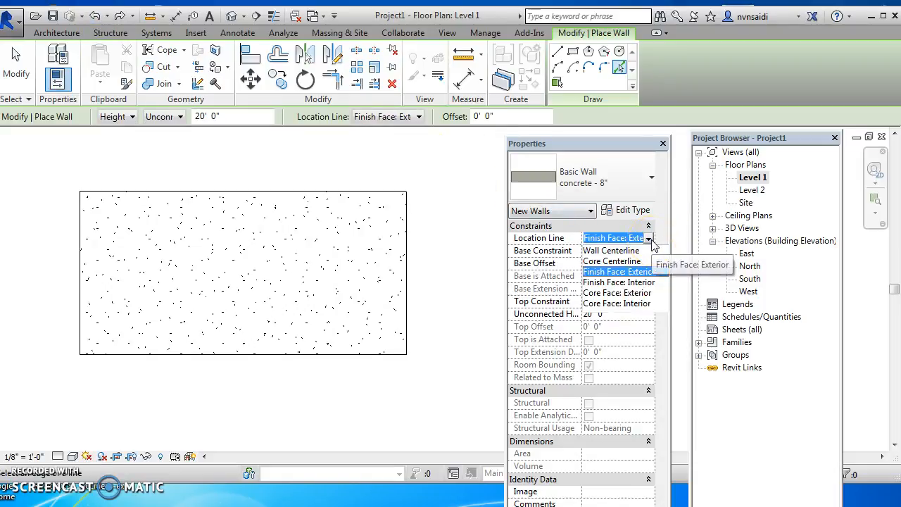
left_click(641, 284)
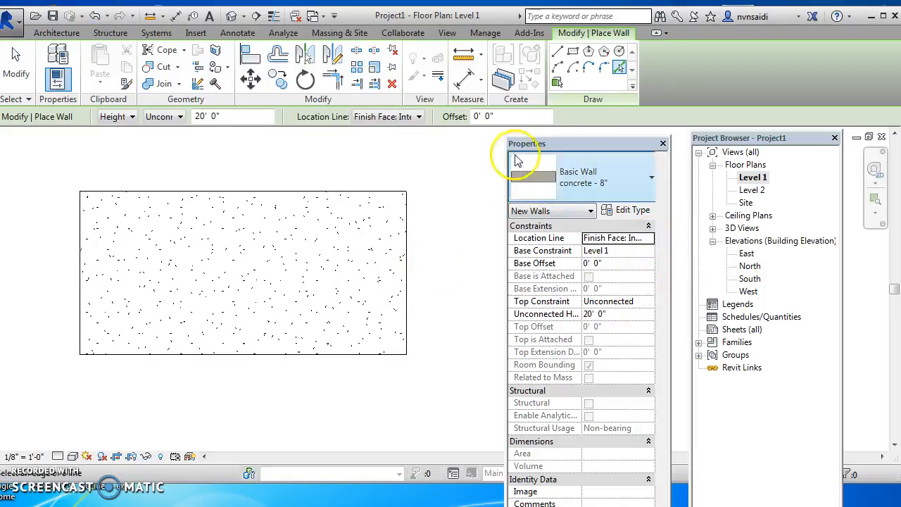
left_click(618, 67)
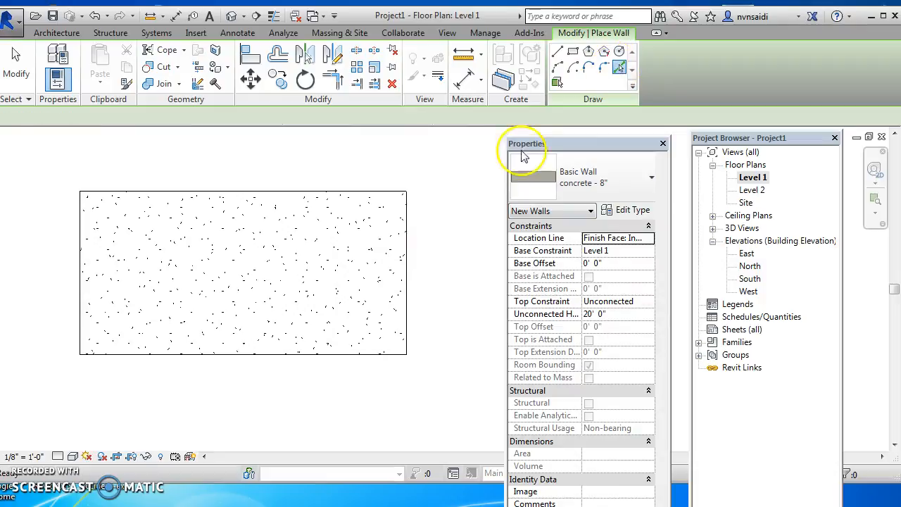
left_click(407, 235)
left_click(368, 354)
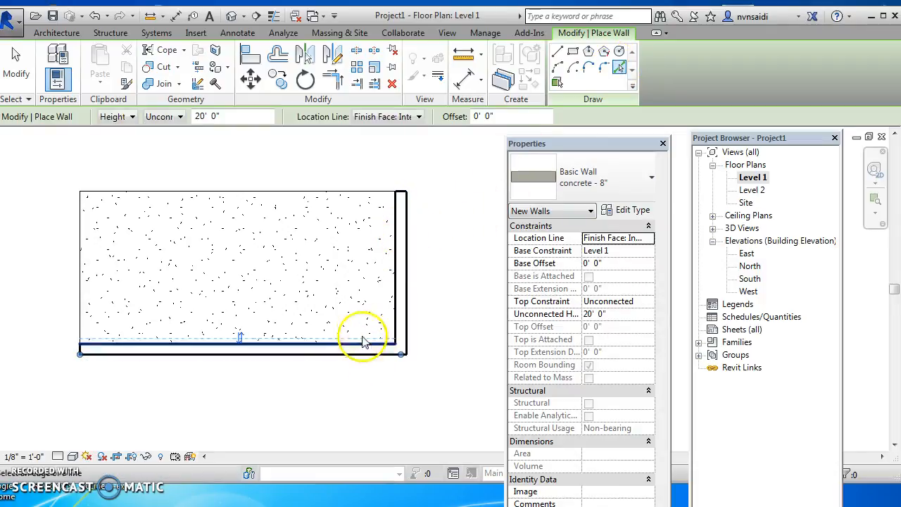
left_click(356, 200)
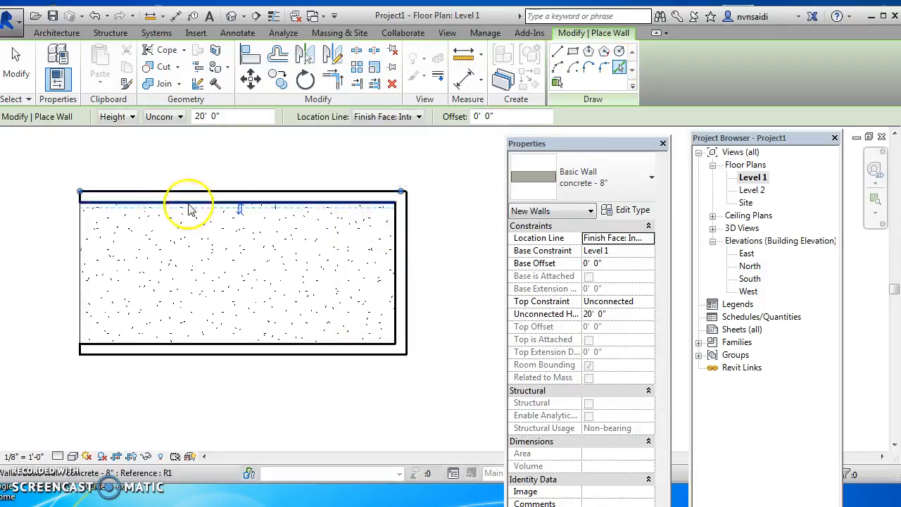
left_click(81, 243)
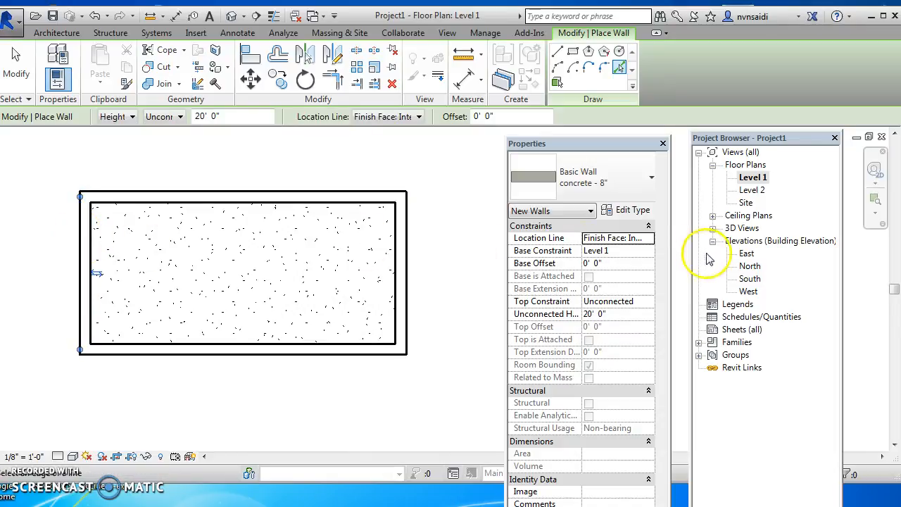
- Examine how the walls line up with the slab's ends in the East elevation
double_click(746, 254)
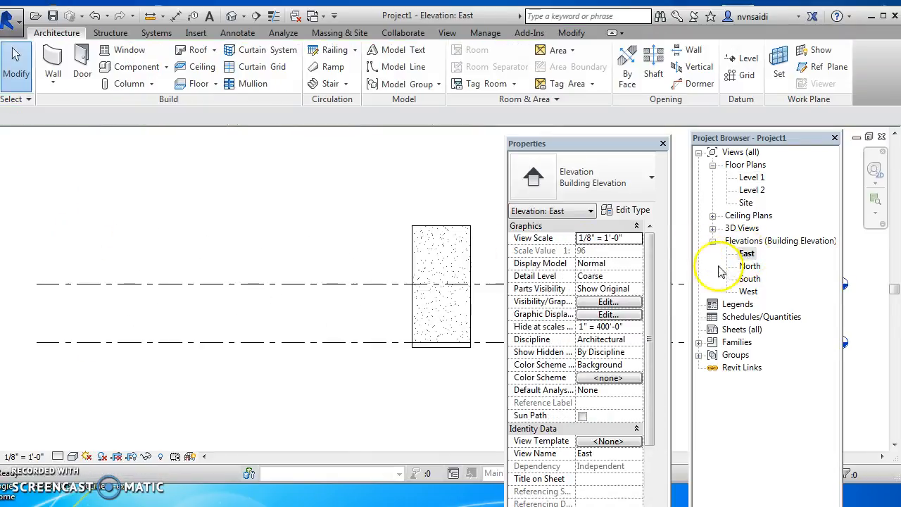
scroll(398, 362, "up", 5)
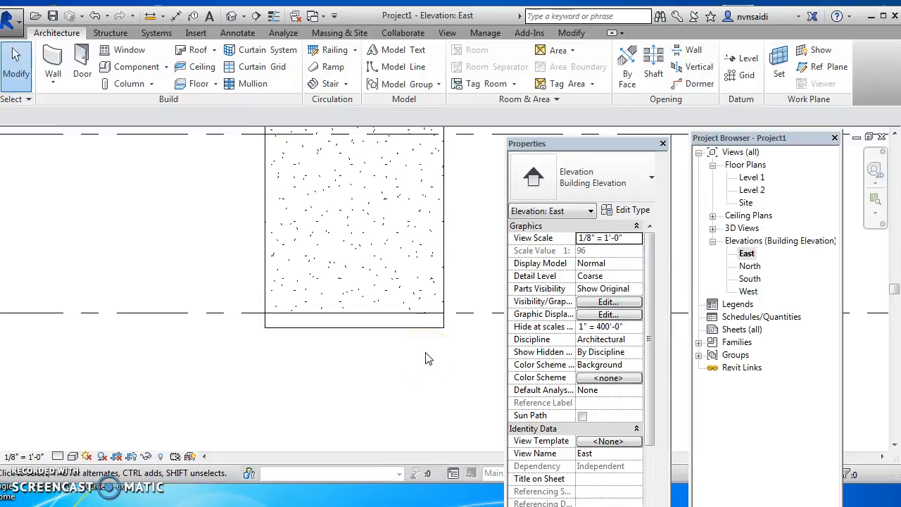
mouse_move(418, 366)
middle_mouse_down()
mouse_move(402, 406)
mouse_move(416, 378)
middle_mouse_up()
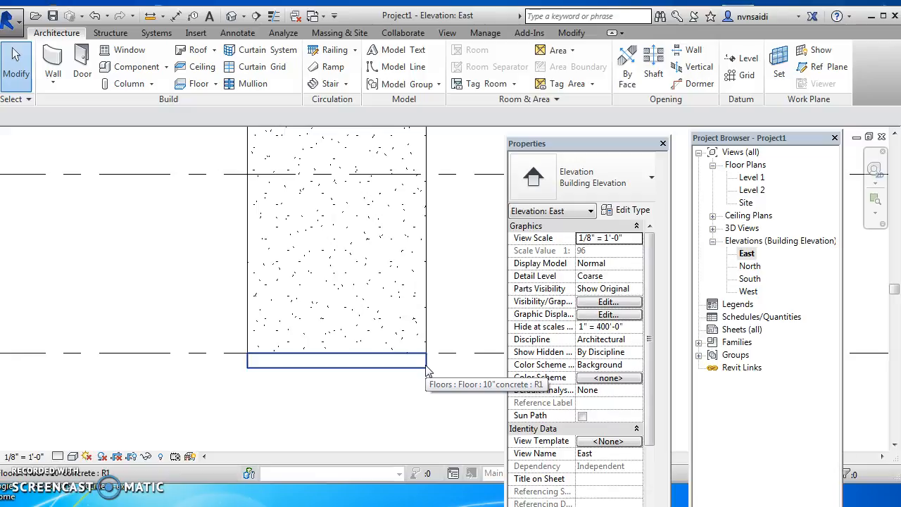
left_click(395, 385)
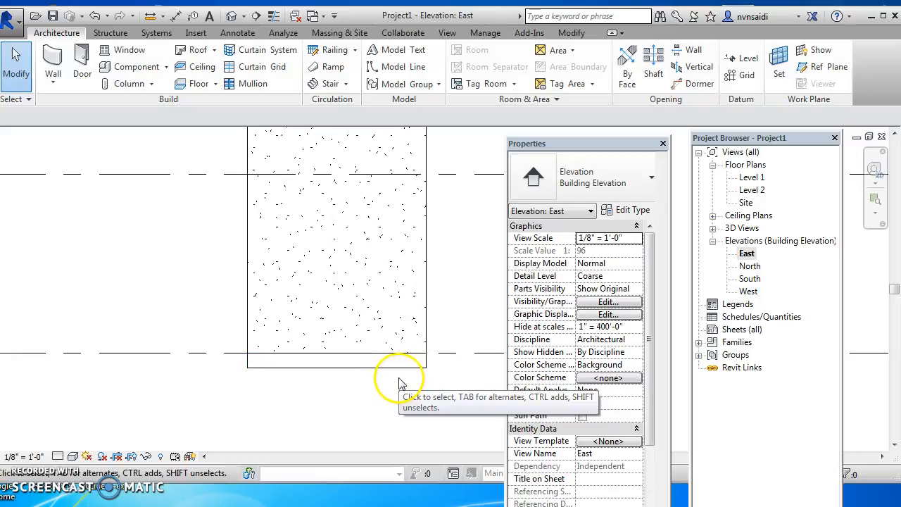
scroll(399, 366, "down", 2)
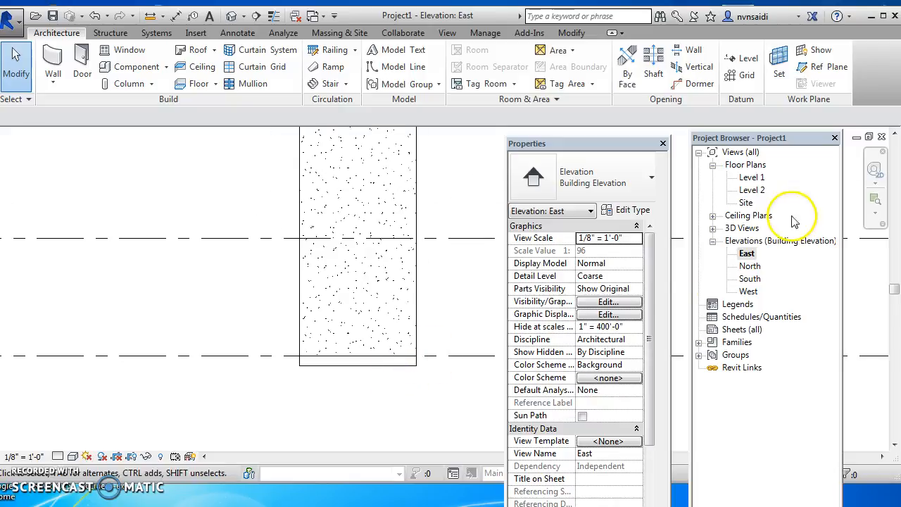
- Delete the four walls standing on the slab's edges in the Level 1 floor plan
double_click(766, 179)
left_click(300, 195)
key("Delete")
left_click(402, 211)
key("Delete")
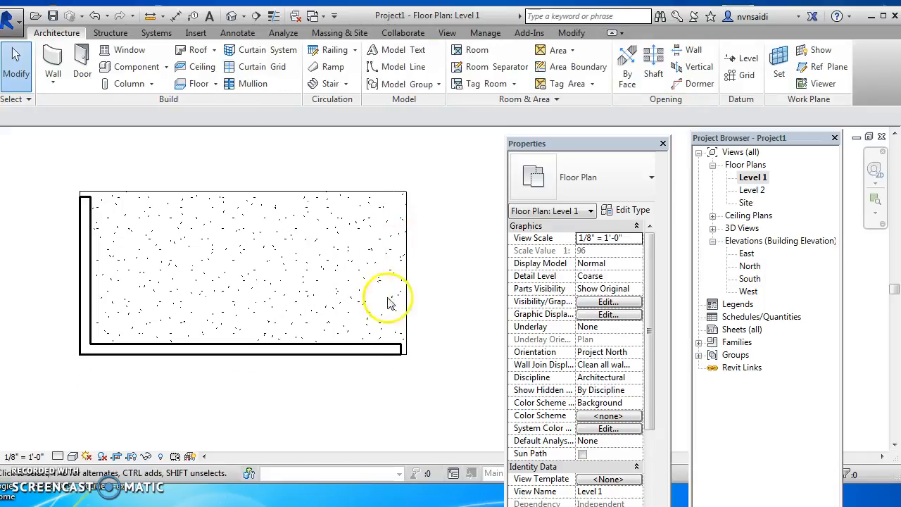
left_click(345, 350)
key("Delete")
left_click(86, 273)
key("Delete")
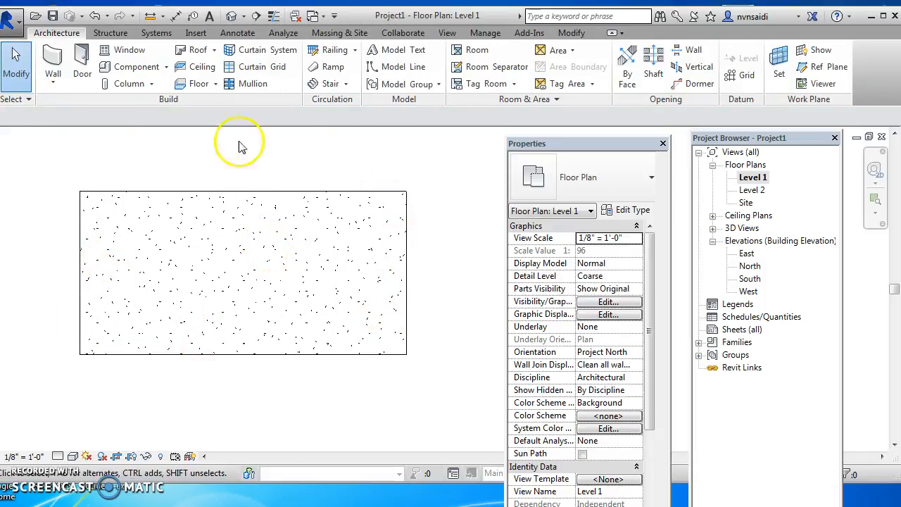
- Draw a concrete - 8" architectural wall along the slab's right edge, from the upper corner down to the lower corner
left_click(53, 83)
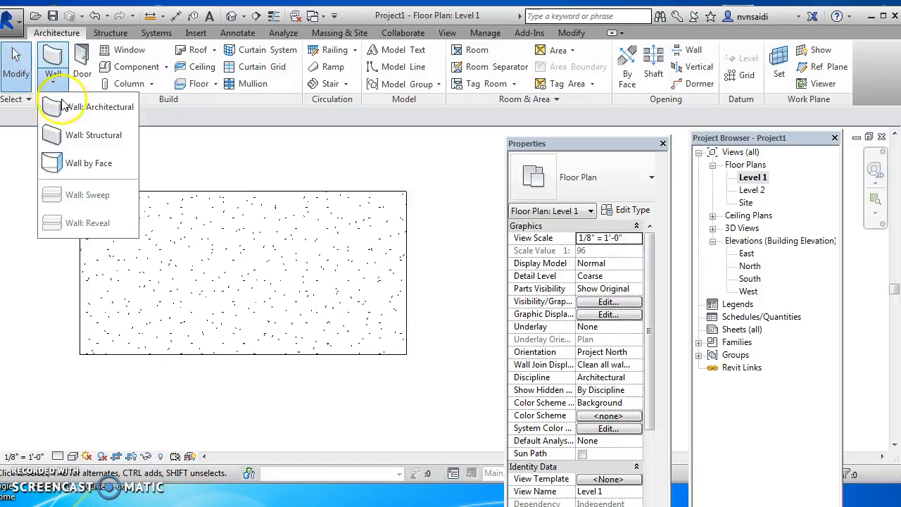
left_click(65, 106)
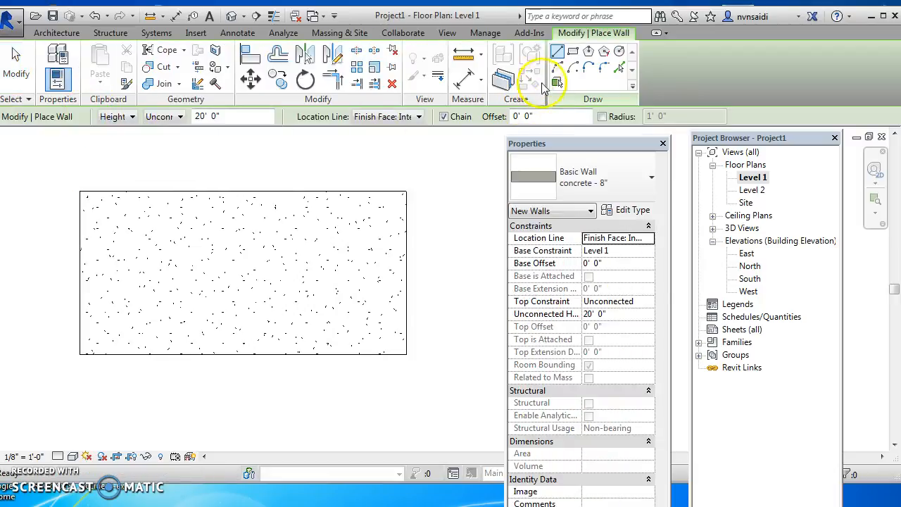
left_click(406, 192)
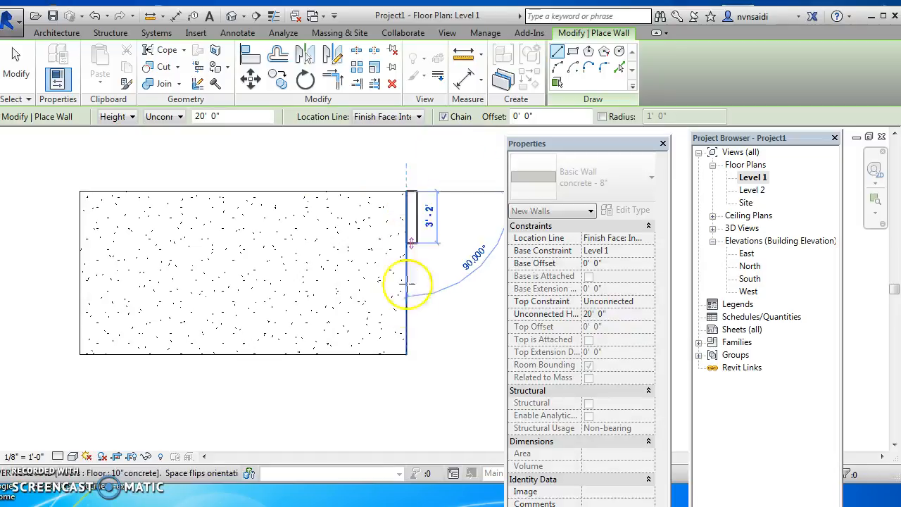
left_click(406, 354)
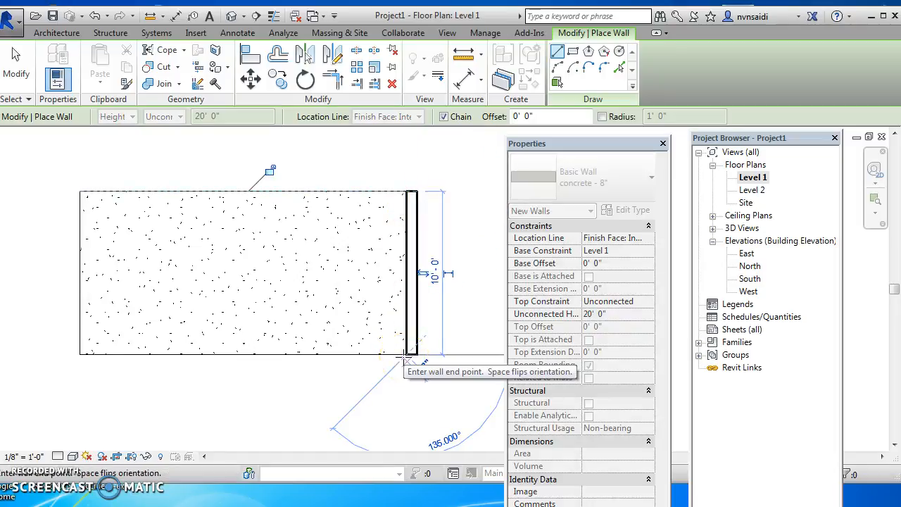
key("Escape")
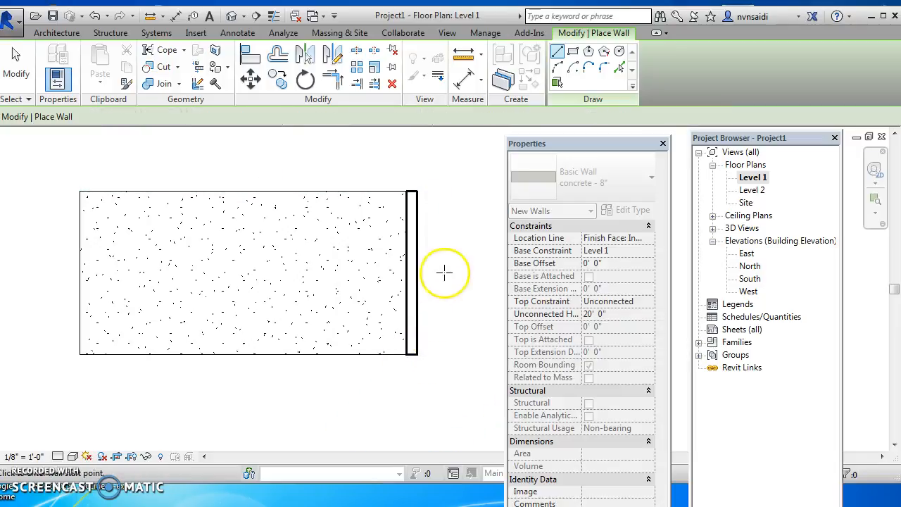
left_click(79, 190)
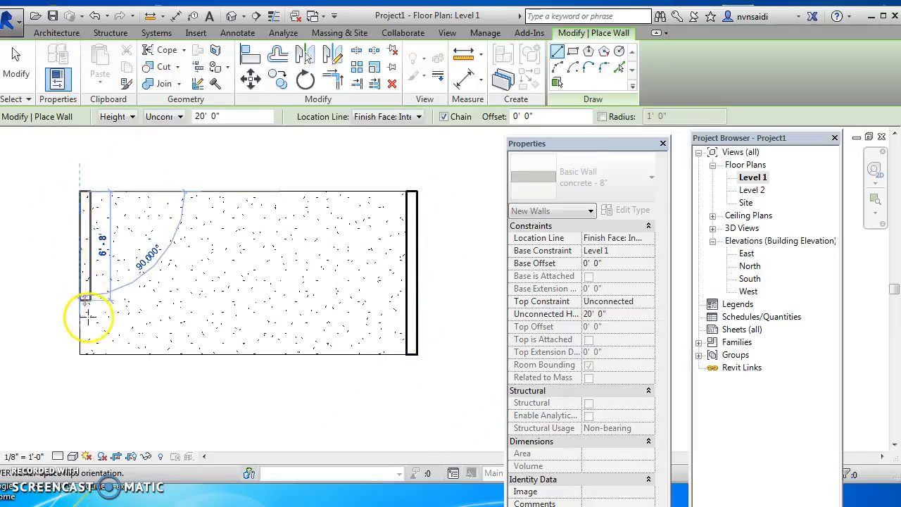
left_click(83, 357)
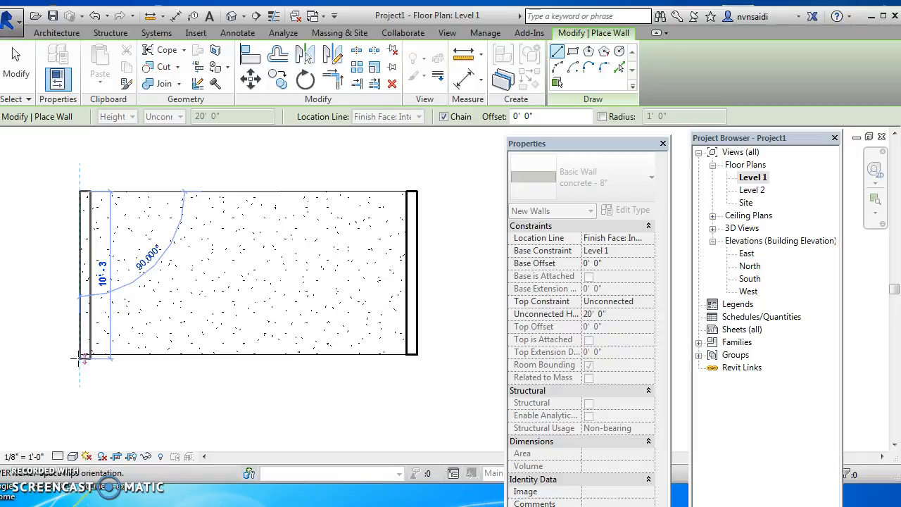
key("Escape")
- Draw concrete - 8" walls outside the slab's left edge from lower to upper corner, along its upper edge and along its lower edge
left_click(79, 354)
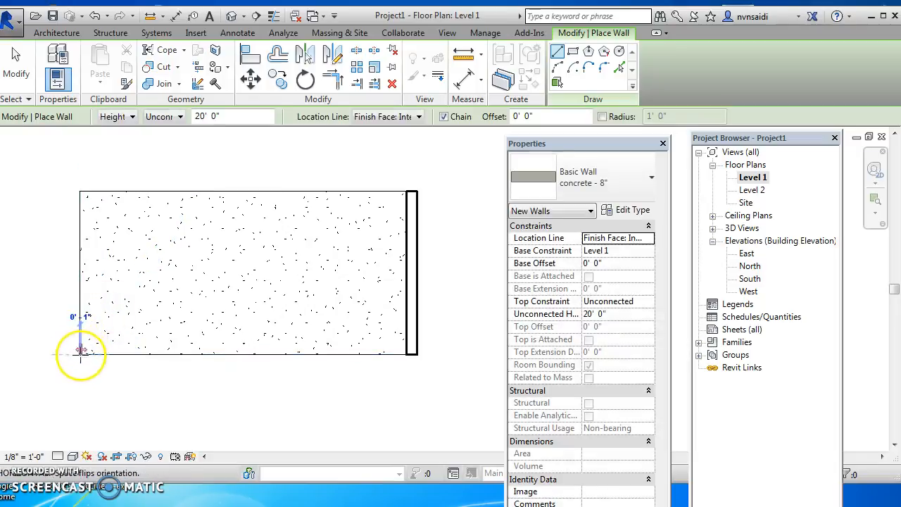
left_click(77, 193)
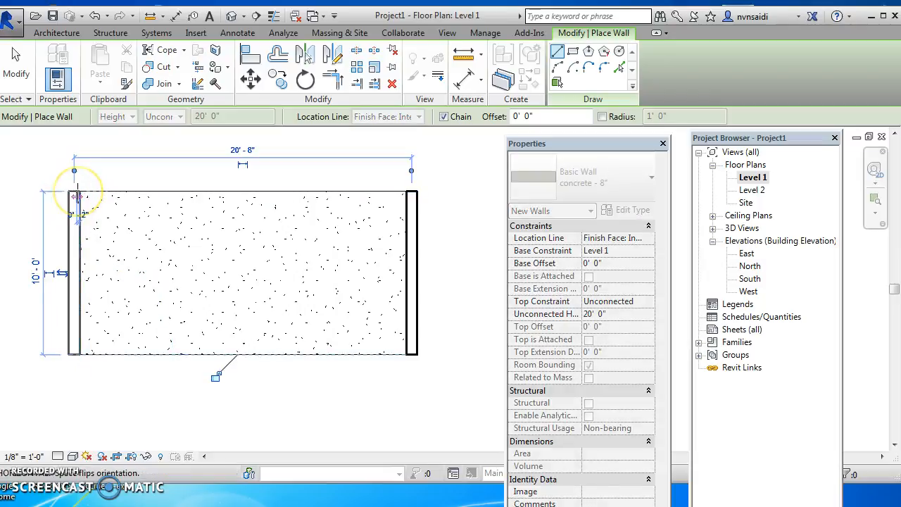
left_click(407, 190)
key("Escape")
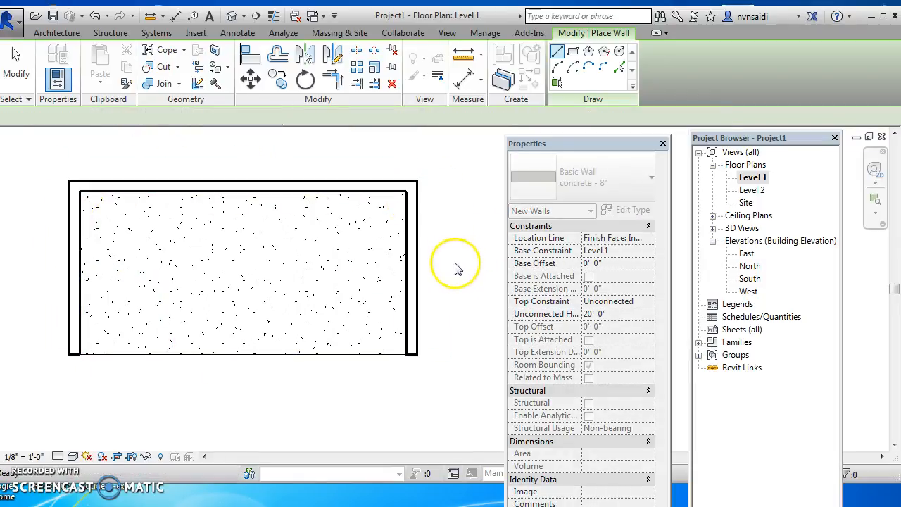
left_click(407, 354)
left_click(79, 356)
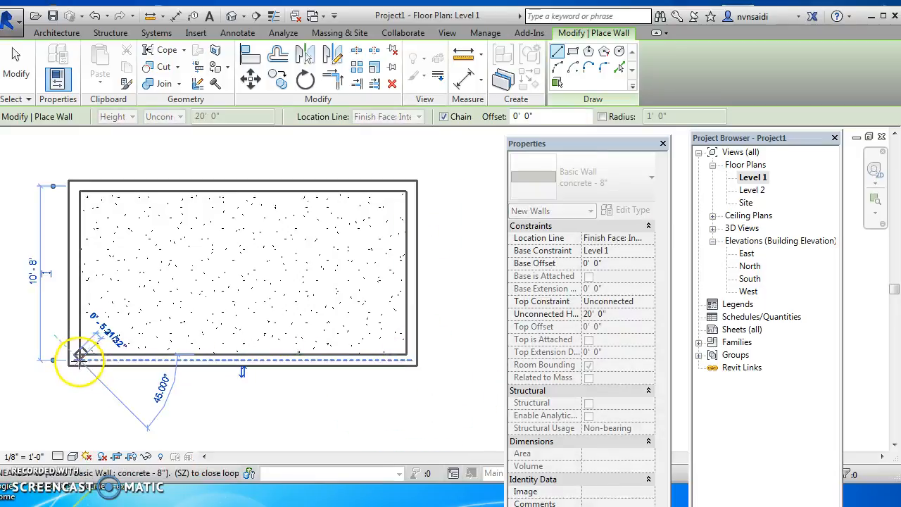
key("Escape")
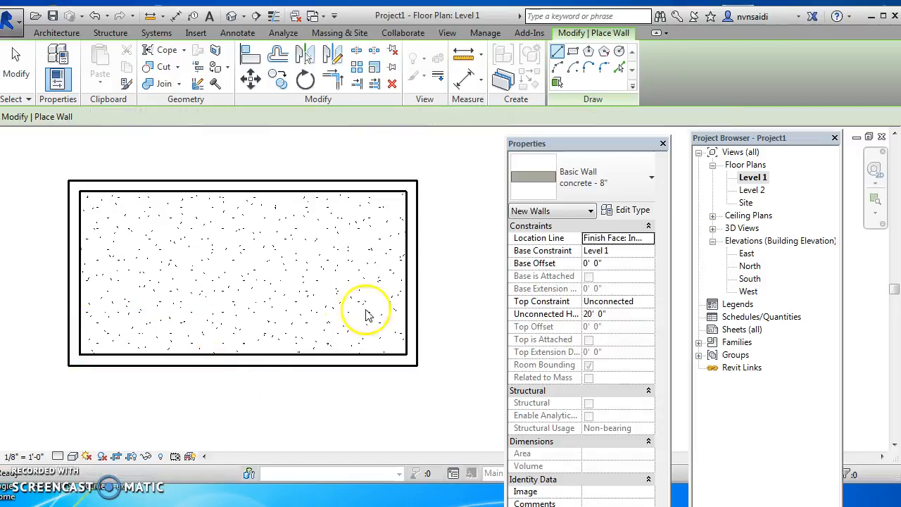
key("Escape")
- Flip the orientation of the wall on the slab's right edge
left_click(413, 288)
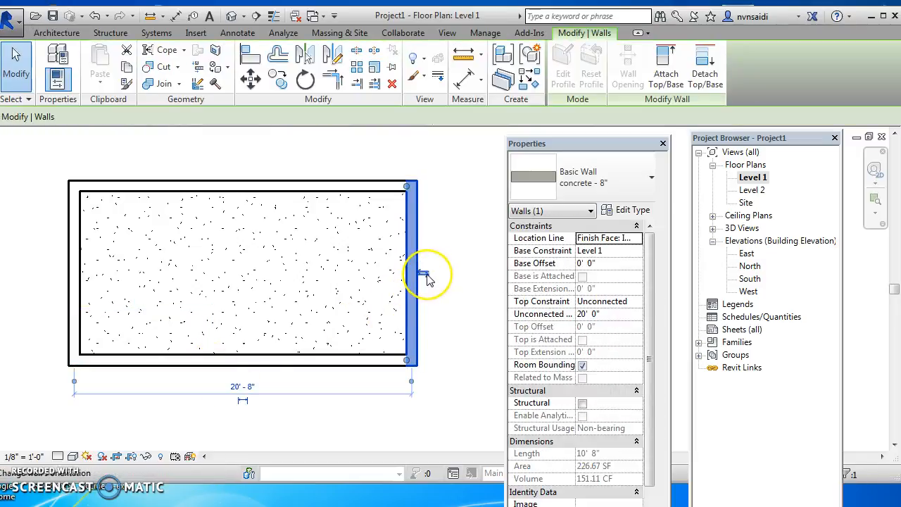
left_click(416, 284)
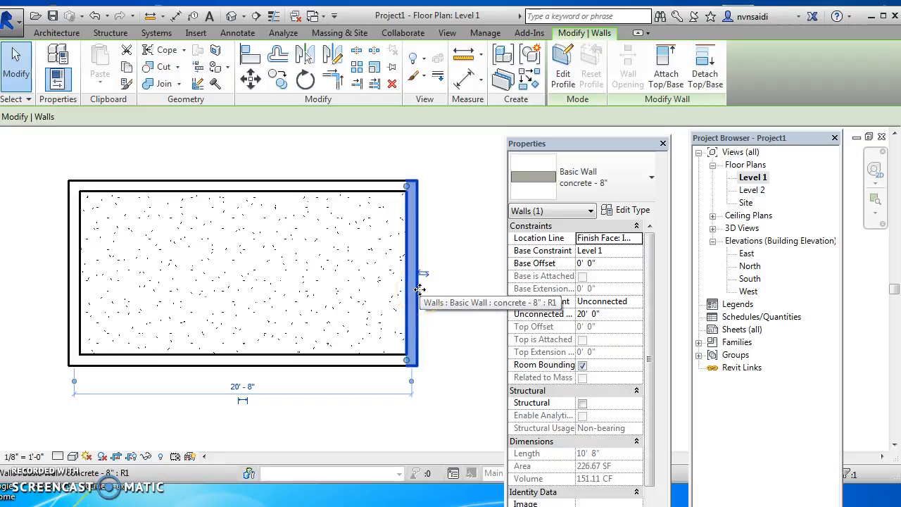
left_click(407, 291)
left_click(407, 291)
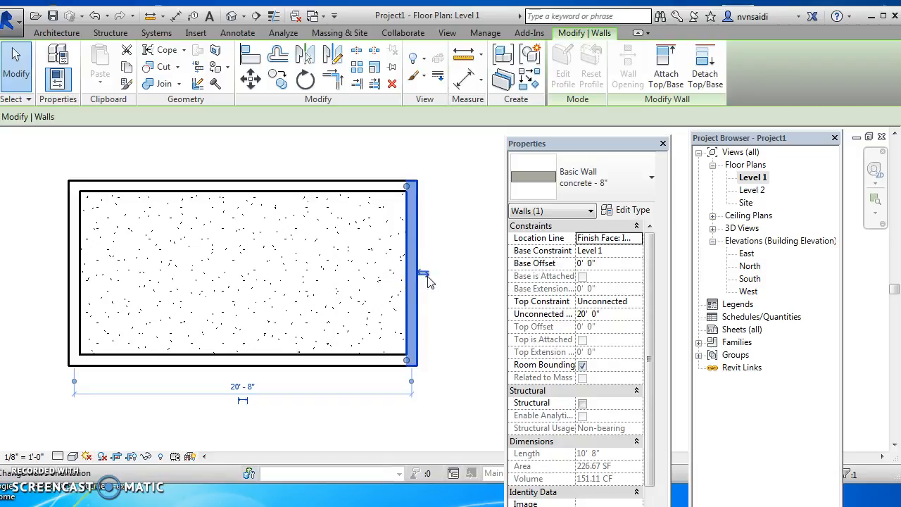
left_click(435, 283)
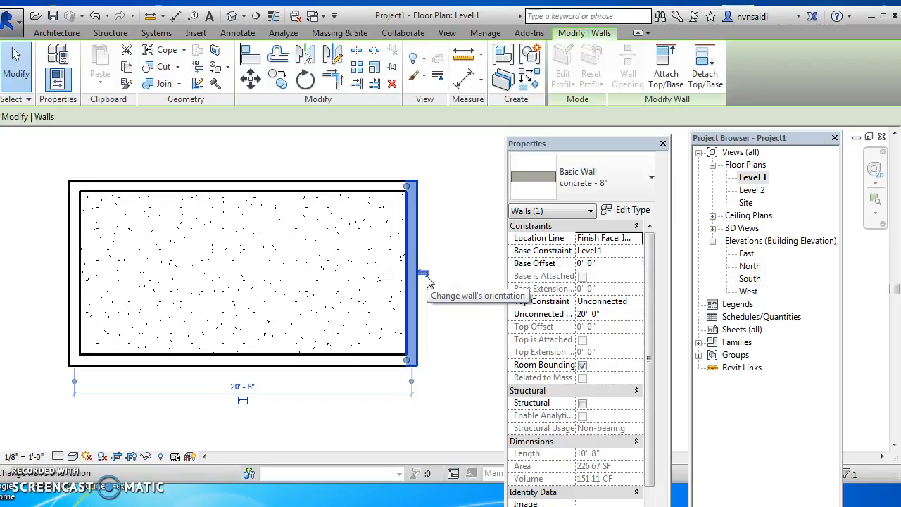
left_click(425, 275)
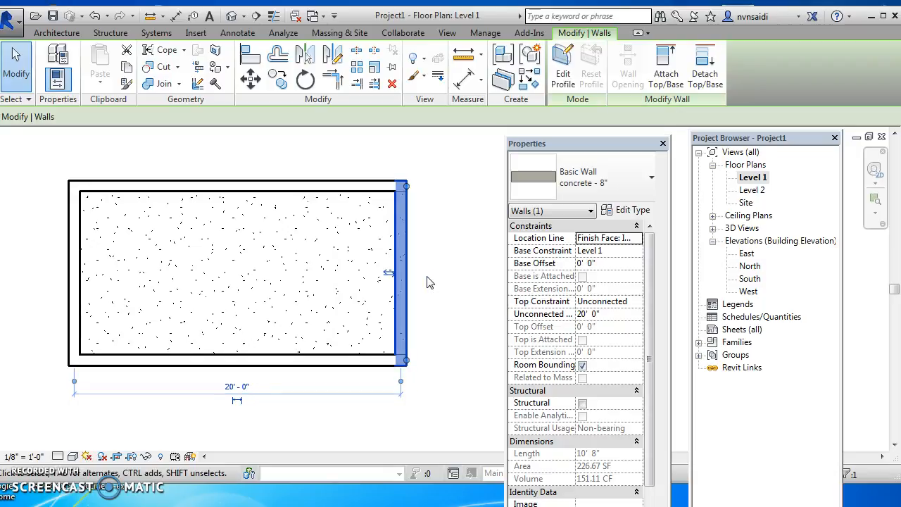
- Move the flipped right wall outward, away from the slab, to about 23' - 3" from the left wall
left_click(250, 78)
left_click(402, 365)
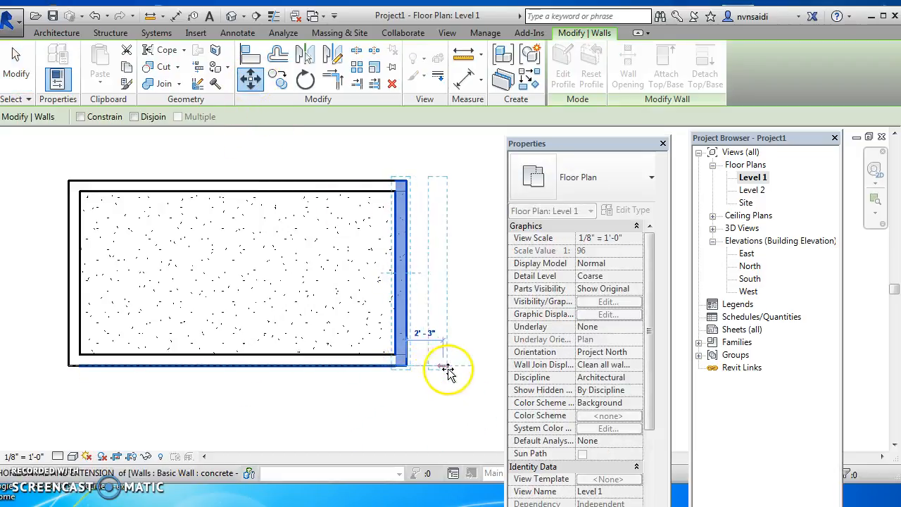
left_click(459, 368)
left_click(429, 392)
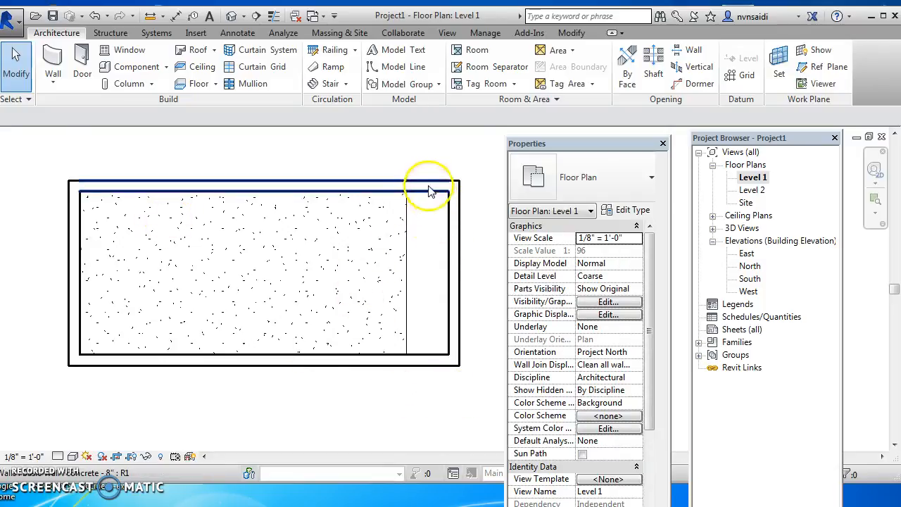
- Move the right wall back from its inner lower corner to the slab's lower right corner
left_click(452, 317)
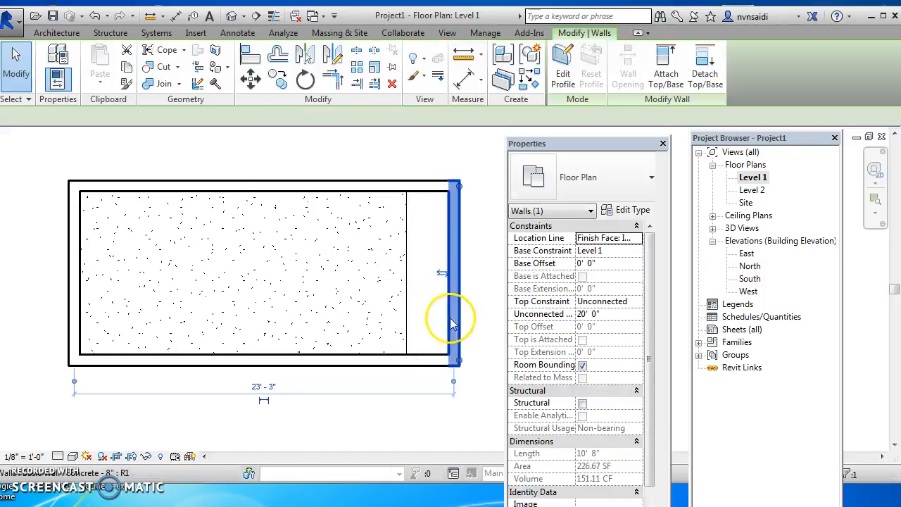
left_click(250, 78)
left_click(450, 361)
left_click(407, 355)
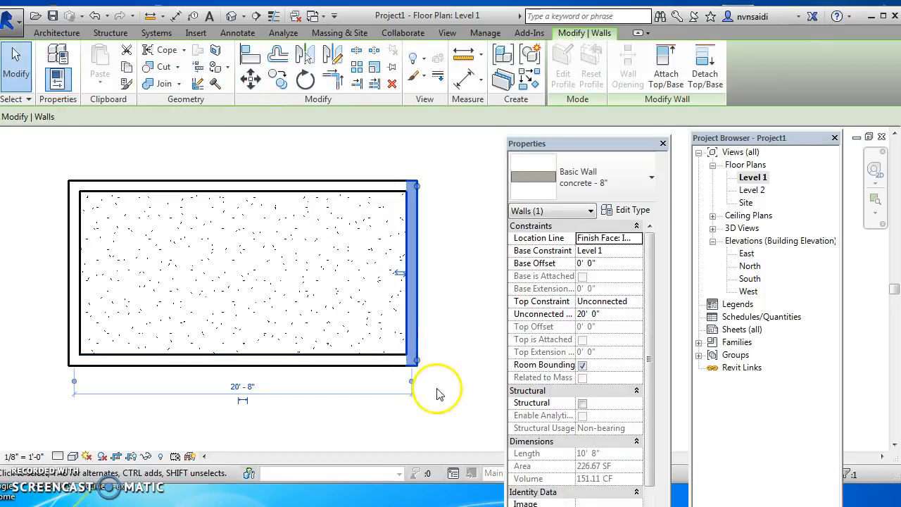
left_click(431, 366)
- Copy the right wall about 2' - 10" outward from the slab
left_click(416, 339)
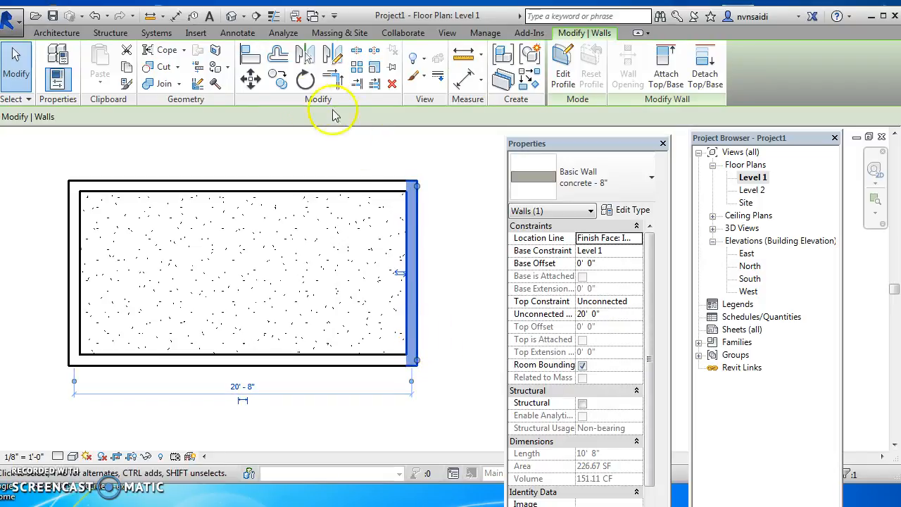
left_click(277, 79)
left_click(413, 365)
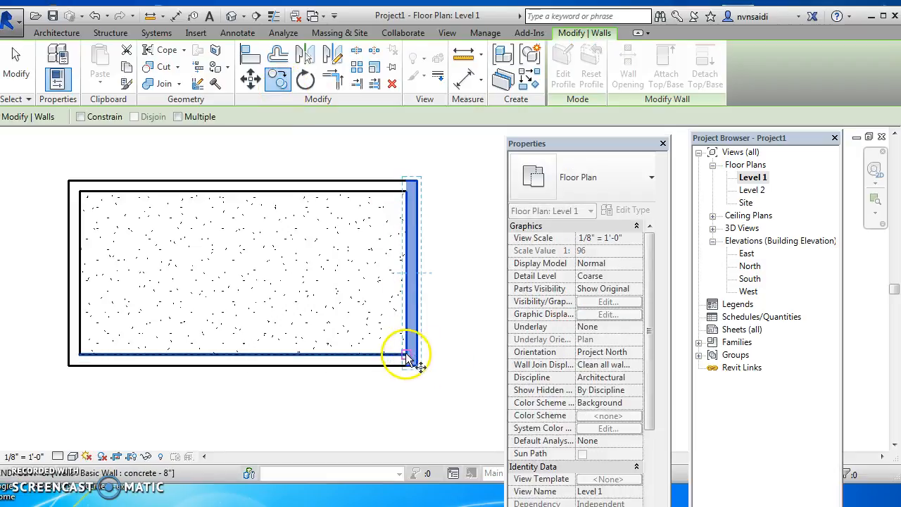
left_click(454, 358)
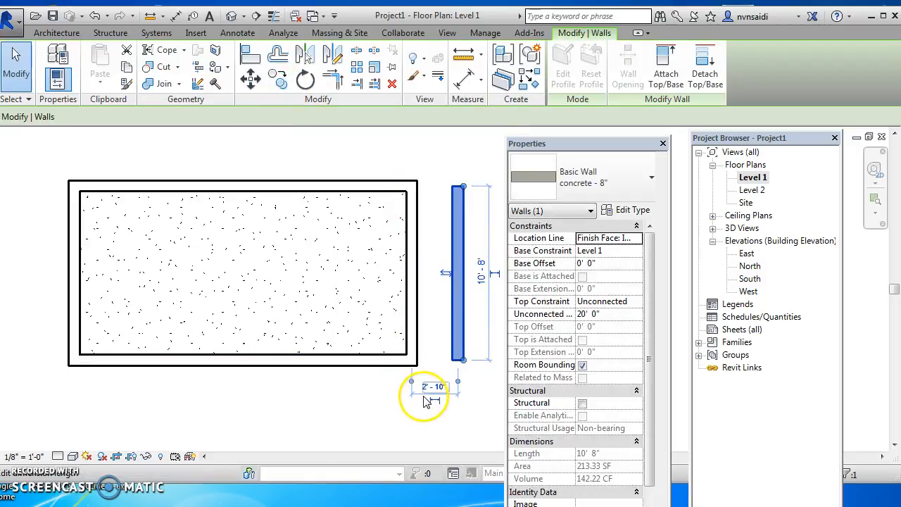
left_click(419, 370)
- Delete the wall on the slab's right edge and its detached copy
left_click(414, 320)
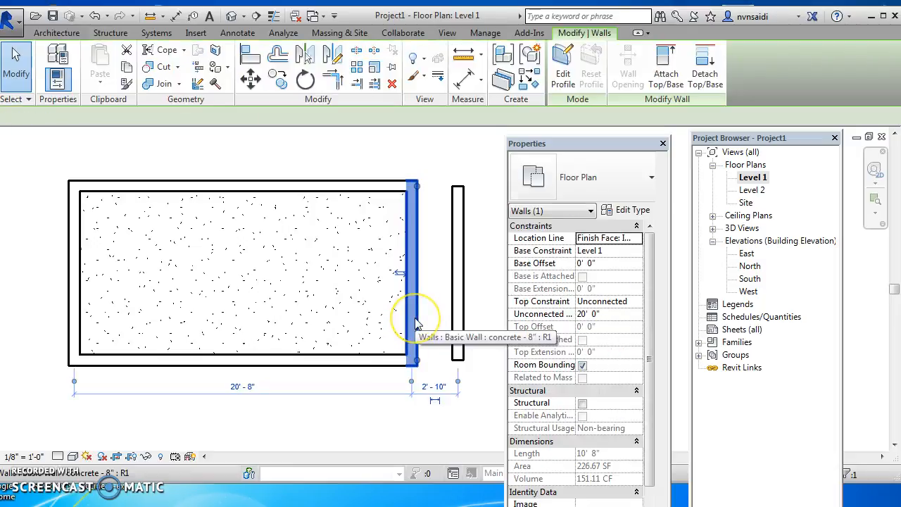
key("Delete")
left_click(421, 338)
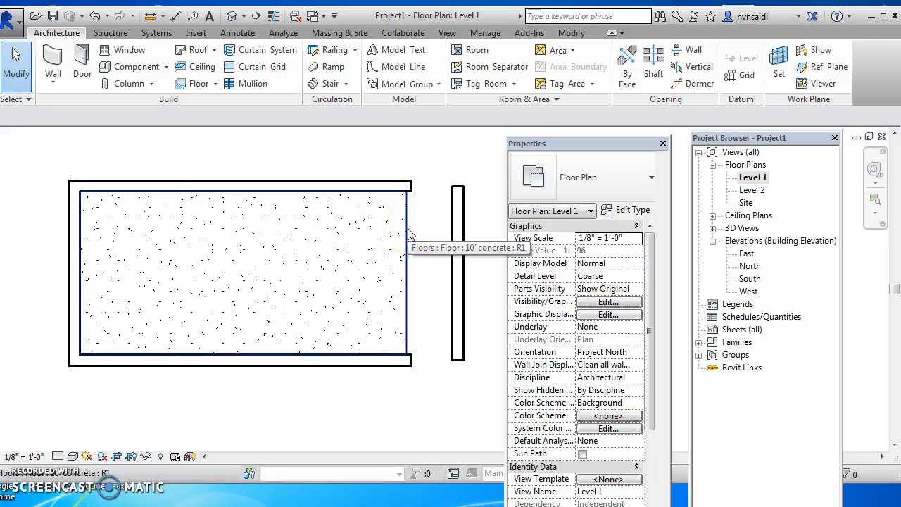
left_click(454, 243)
key("Delete")
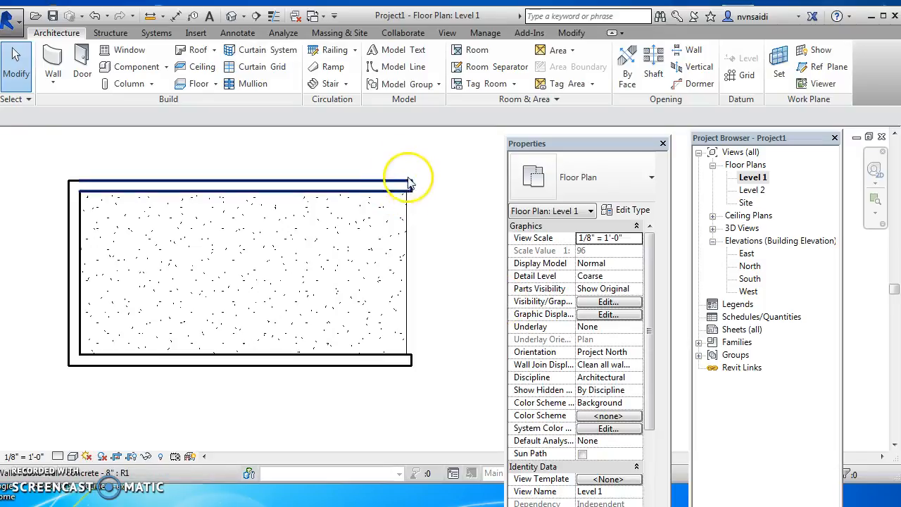
- Draw a new concrete - 8" wall along the slab's open right edge from the upper to the lower corner, closing the enclosure
left_click(53, 81)
left_click(91, 101)
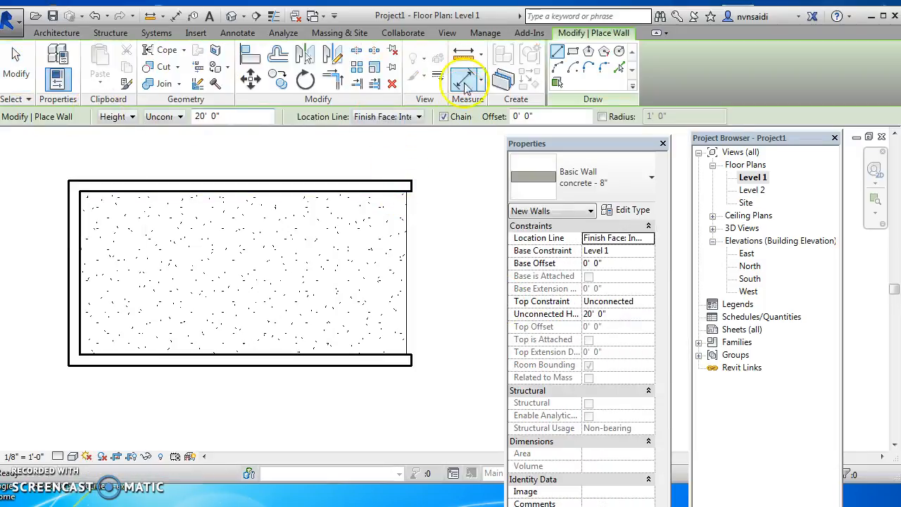
left_click(405, 354)
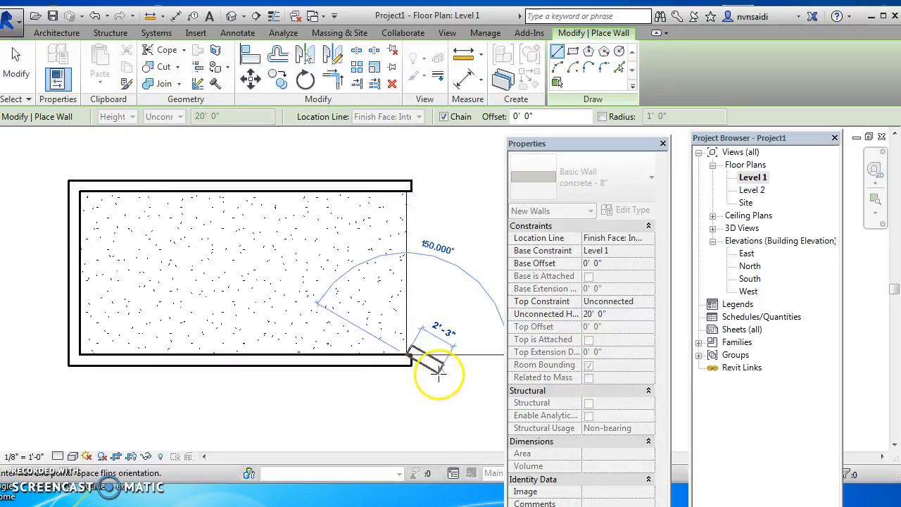
key("Escape")
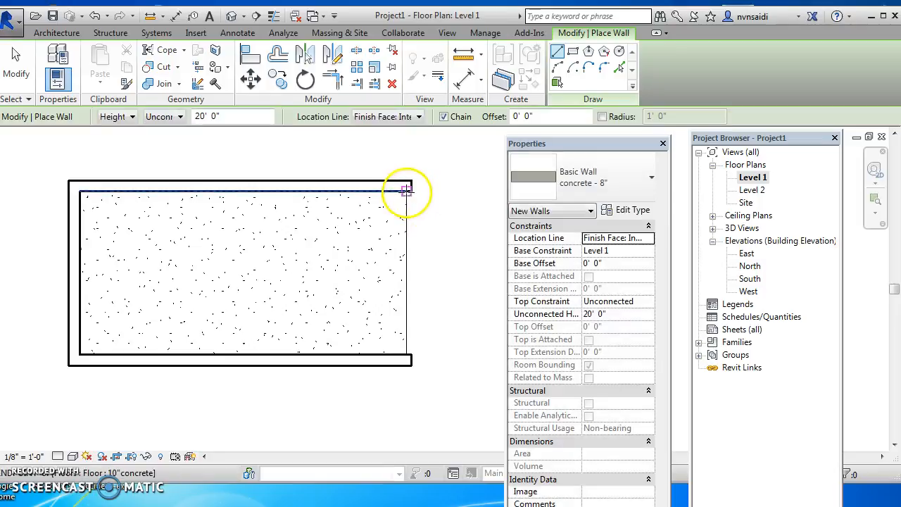
left_click(410, 190)
left_click(409, 359)
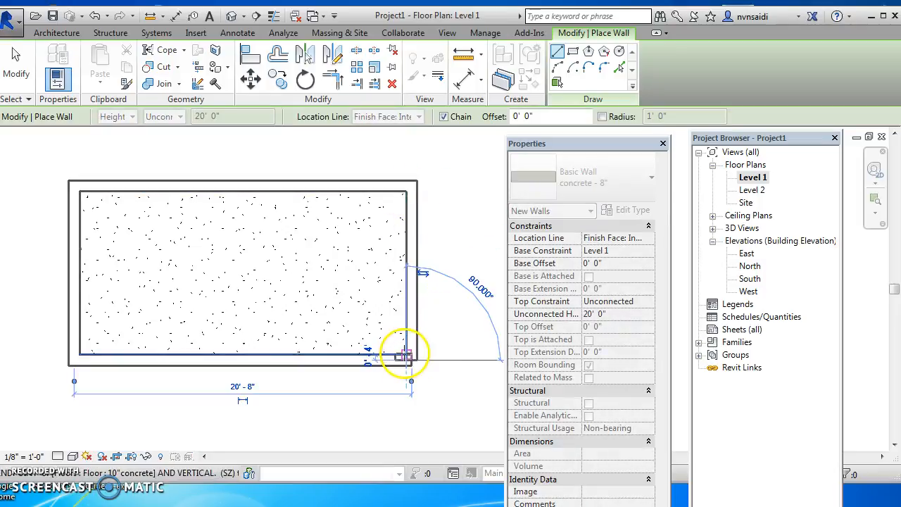
key("Escape")
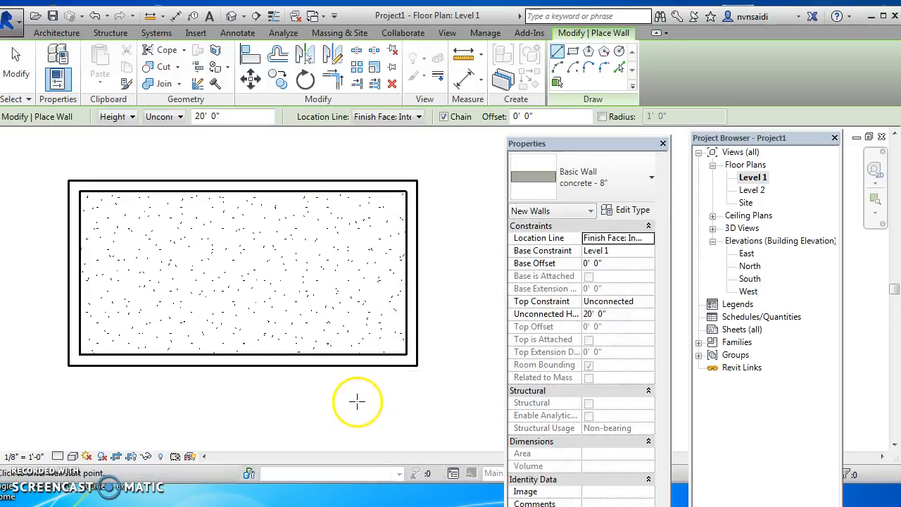
- Examine the finished walls against the slab in the East elevation and the 3D view, and return to the Level 1 floor plan
double_click(748, 254)
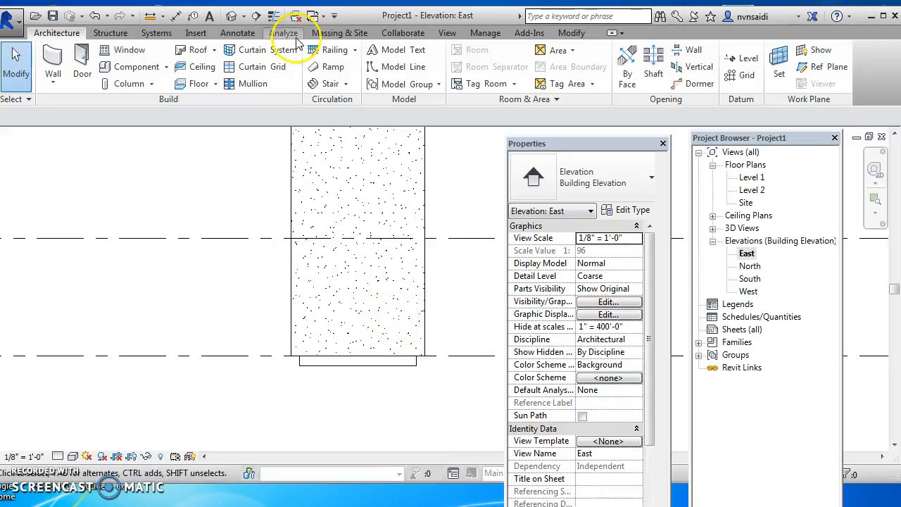
left_click(231, 15)
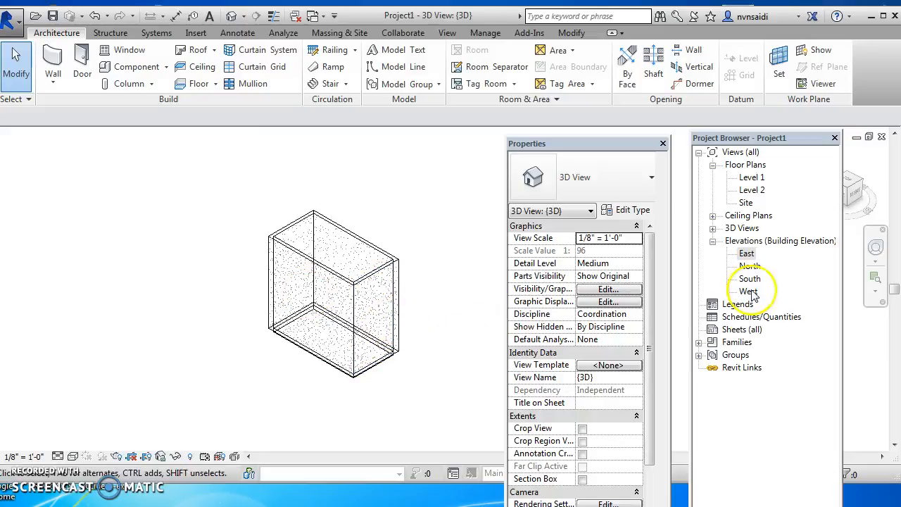
double_click(752, 177)
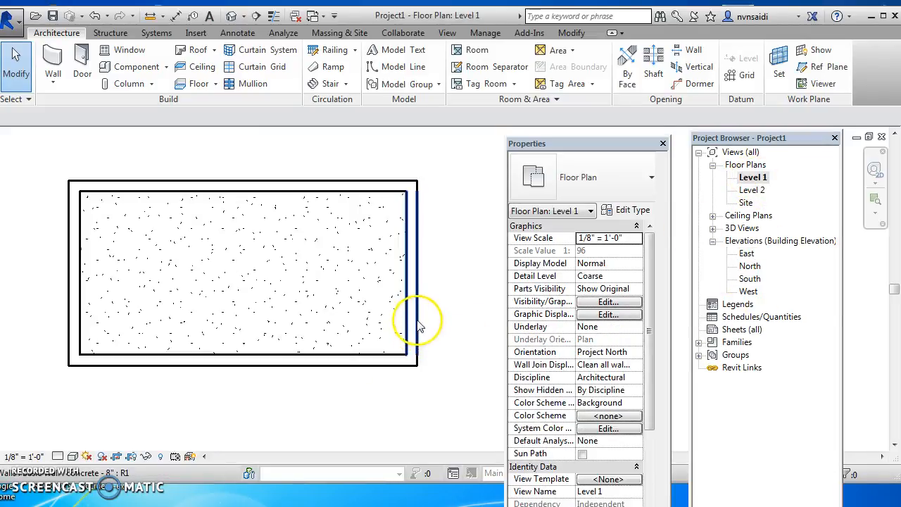
- Move the right wall 4' horizontally outward from the slab edge
scroll(419, 317, "down", 2)
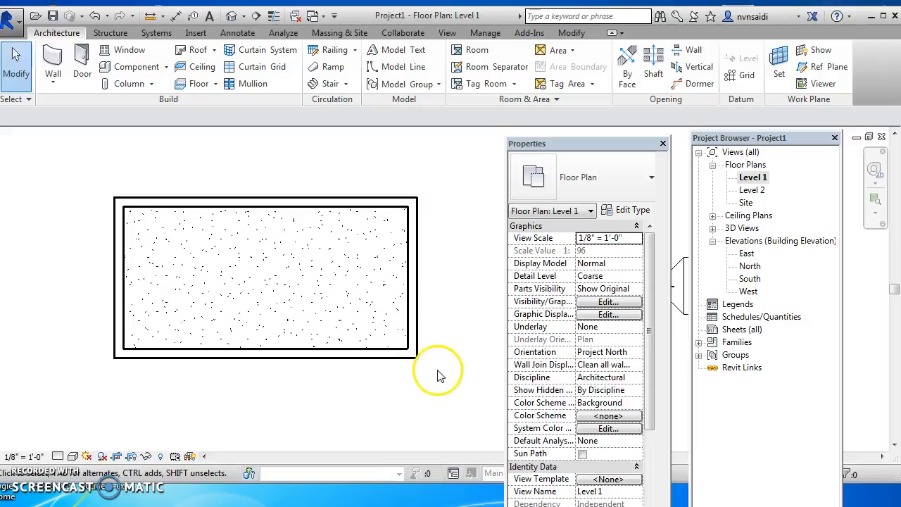
left_click(414, 317)
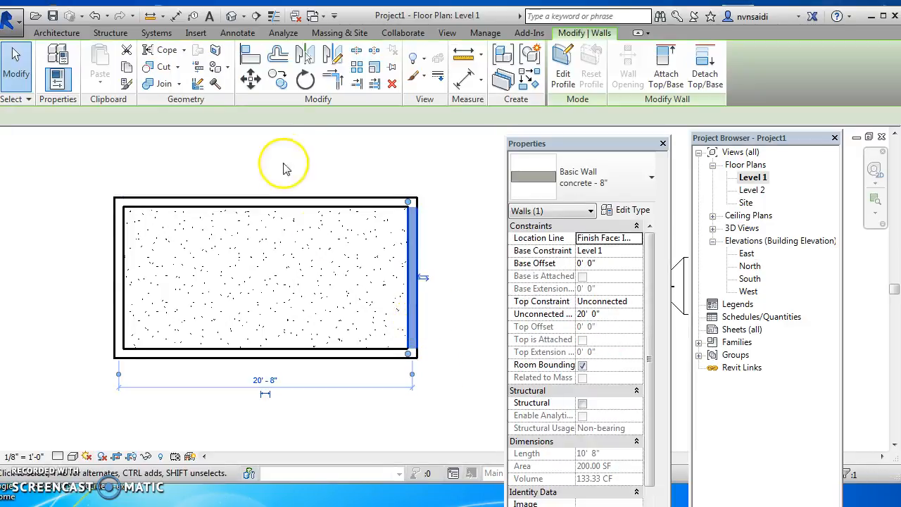
left_click(251, 80)
left_click(408, 208)
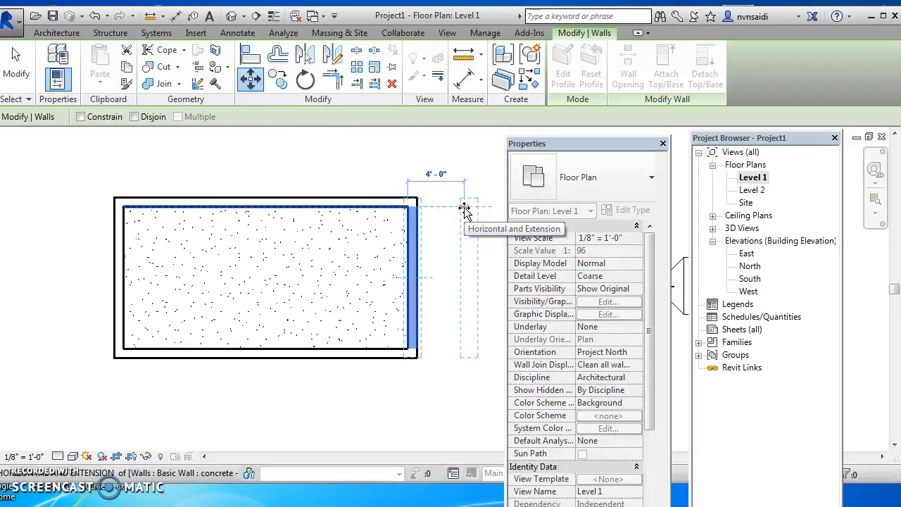
type("4")
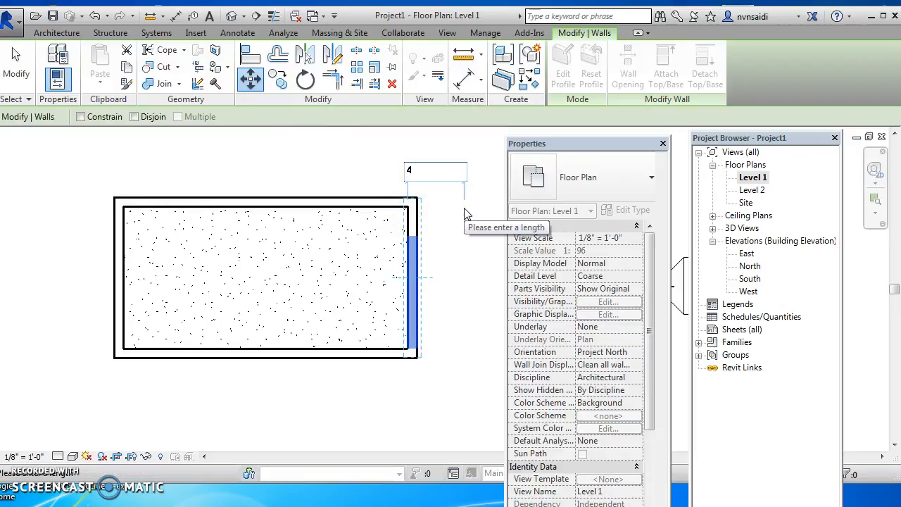
key("Return")
left_click(465, 158)
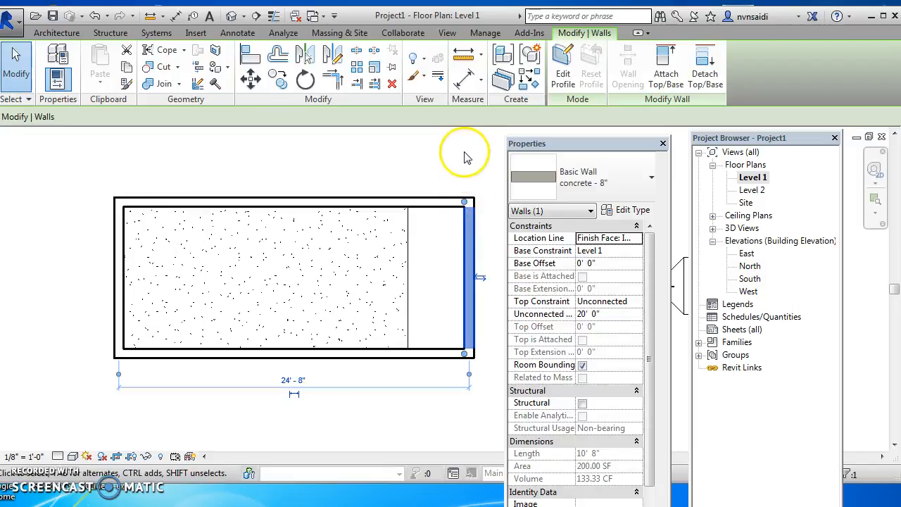
- Measure the distance from the slab's right edge to the interior face of the moved wall
left_click(150, 16)
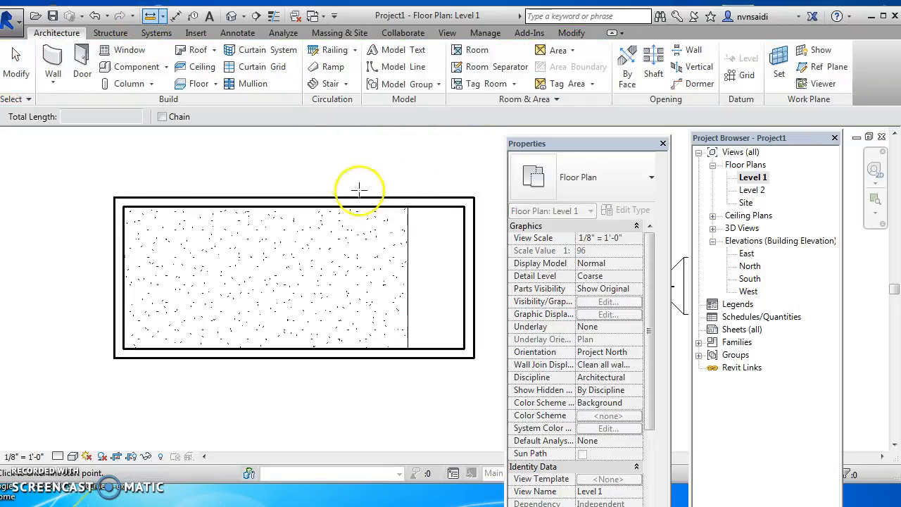
left_click(407, 207)
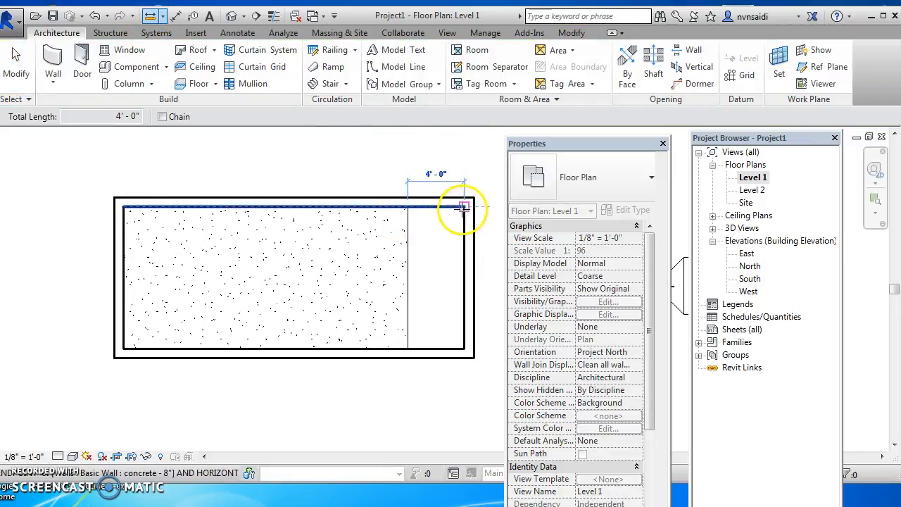
key("Escape")
key("Escape")
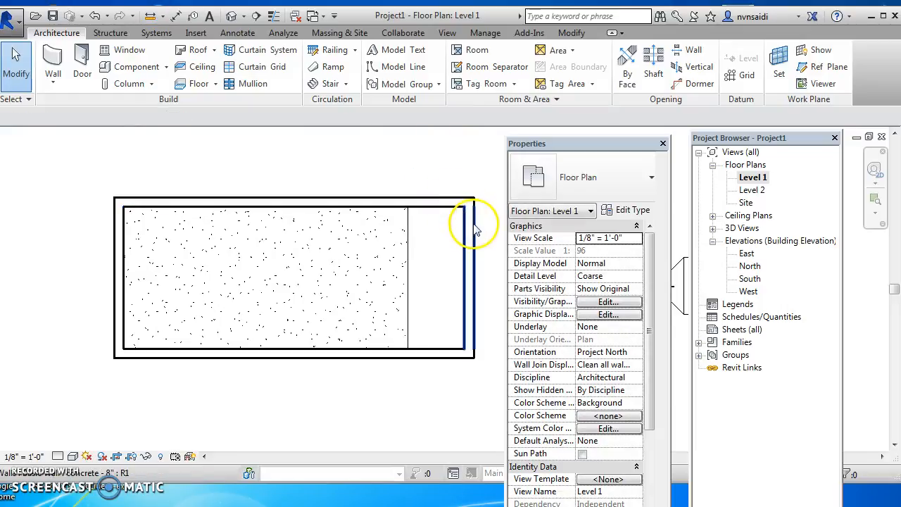
- Delete the moved right wall, and undo both the deletion and the move
left_click(473, 230)
key("Delete")
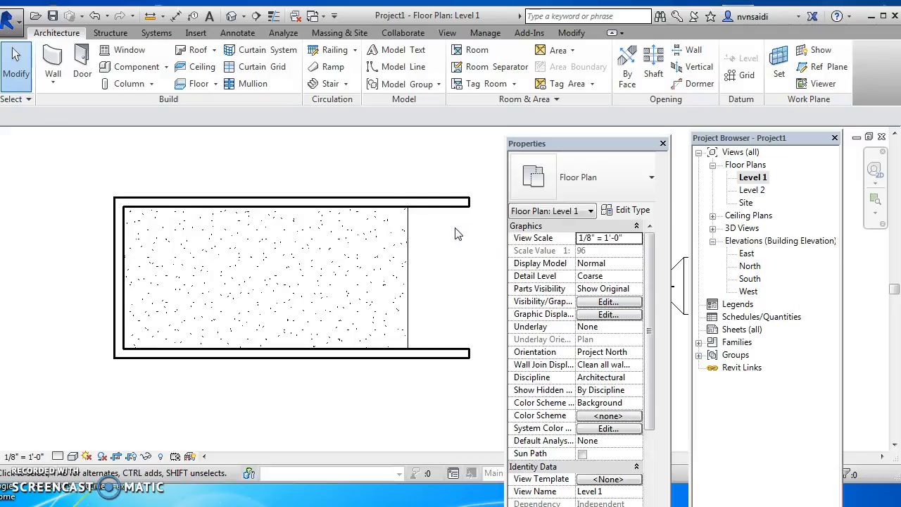
left_click(94, 17)
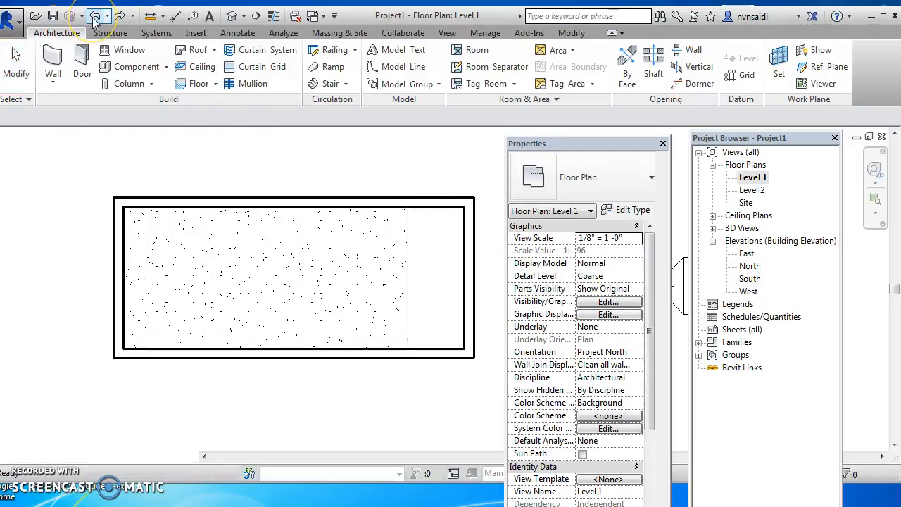
- Copy the right wall 4' horizontally outward from the slab edge
left_click(414, 251)
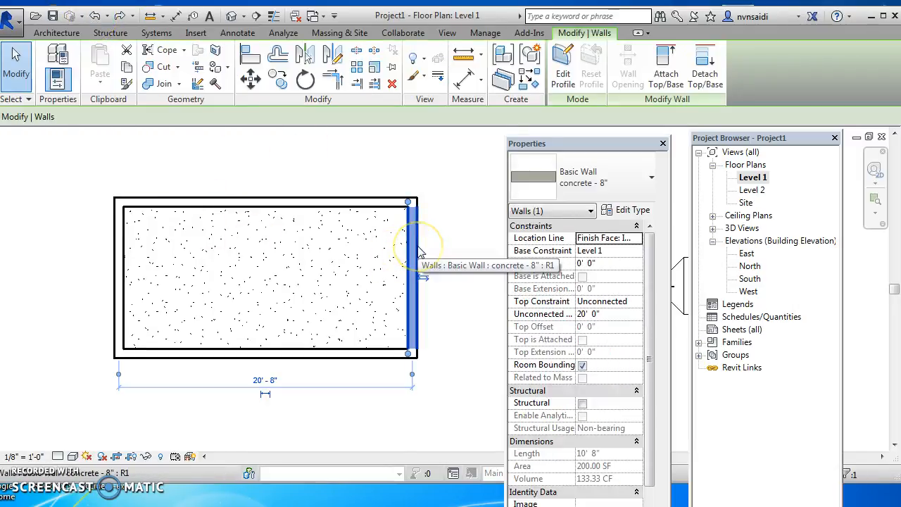
left_click(280, 83)
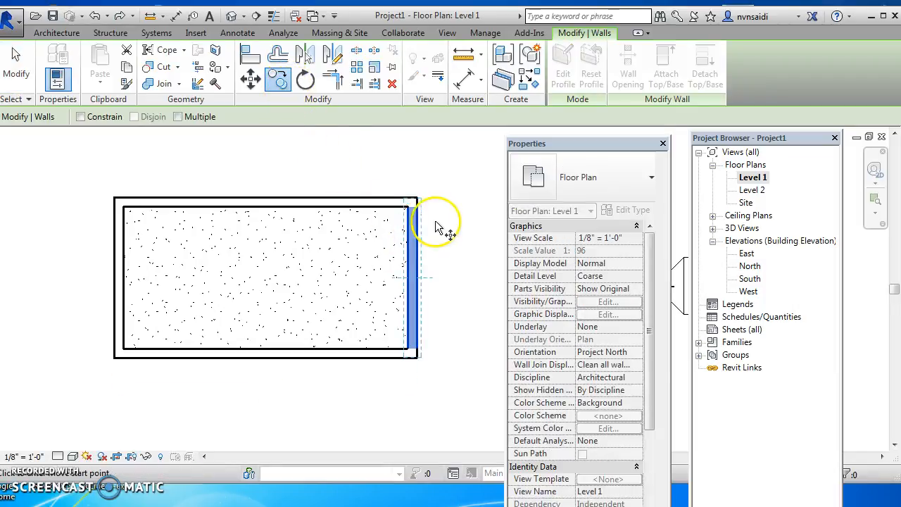
left_click(406, 209)
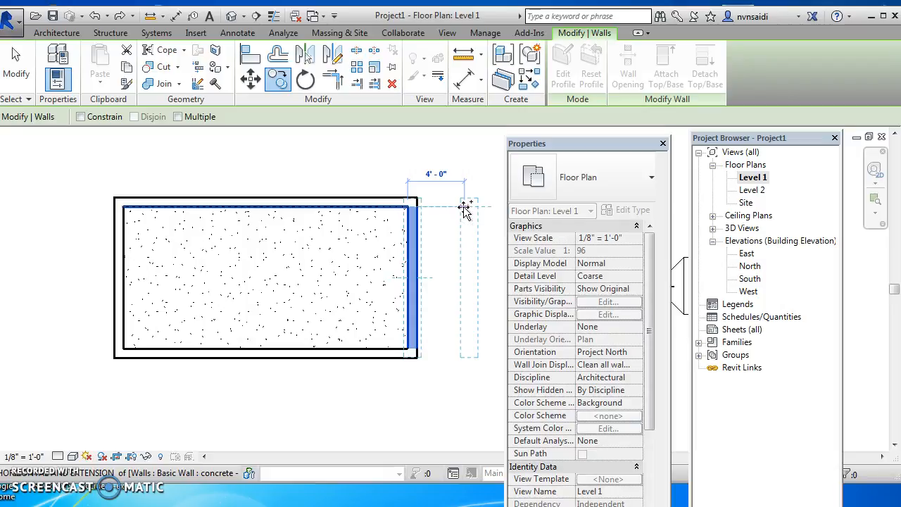
type("4")
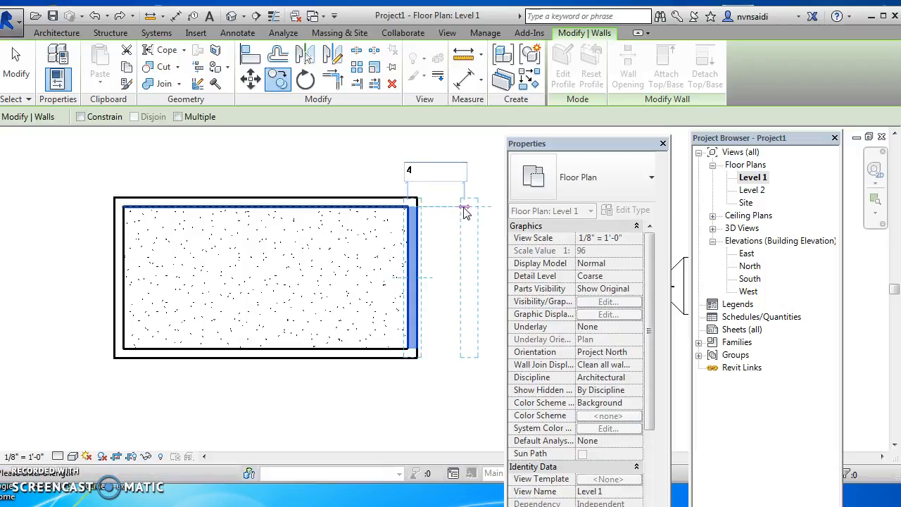
type("'")
key("Return")
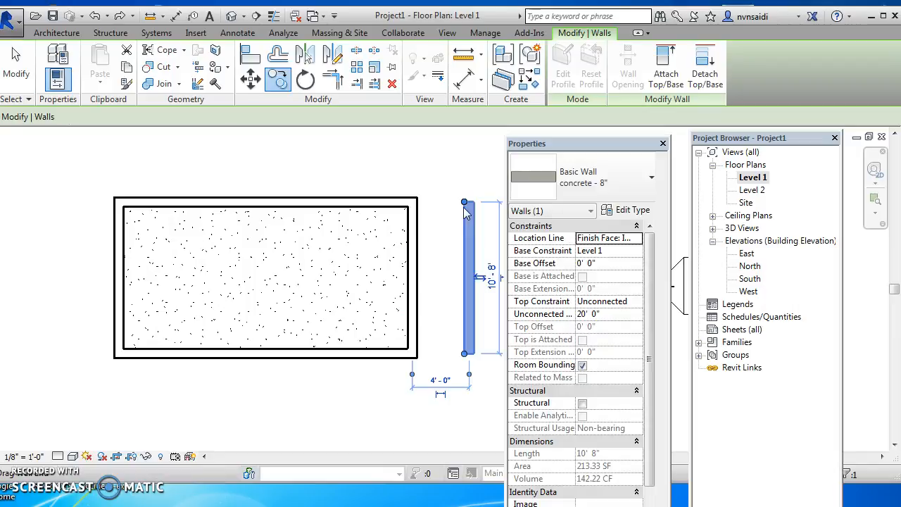
- Delete the original wall on the slab's right edge, keeping the detached copy
left_click(422, 247)
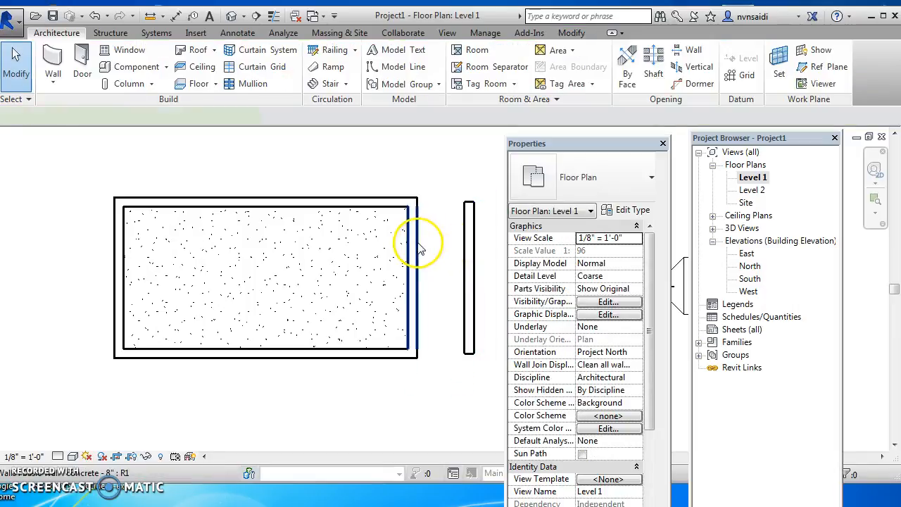
left_click(419, 247)
key("Delete")
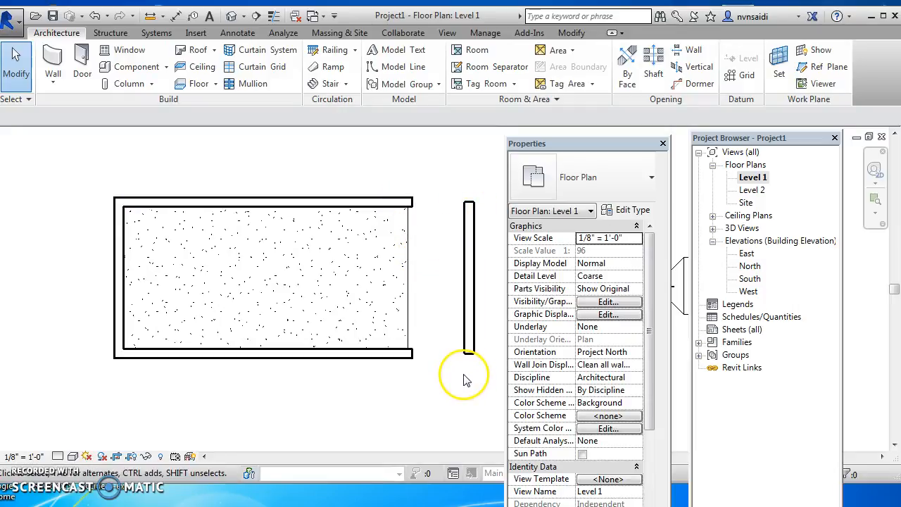
- Join the detached right wall to the upper and lower walls with Trim/Extend to Corner
left_click(462, 293)
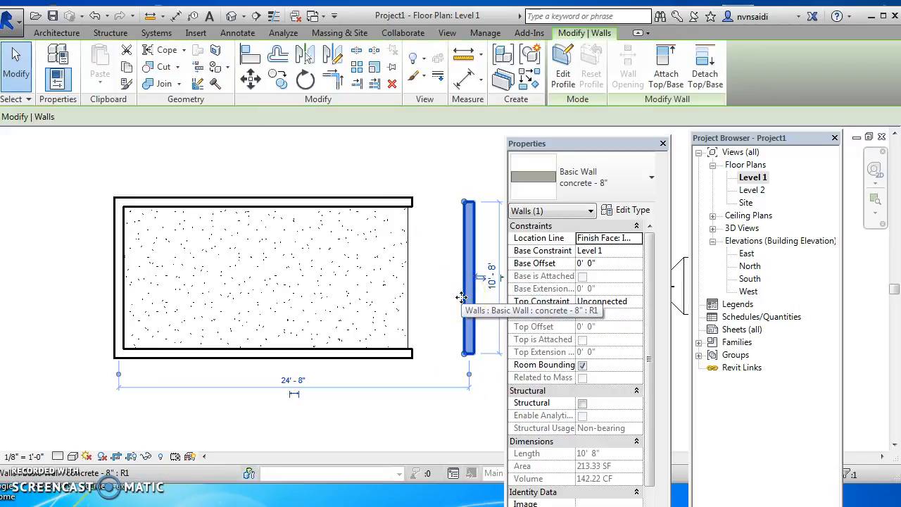
left_click(567, 81)
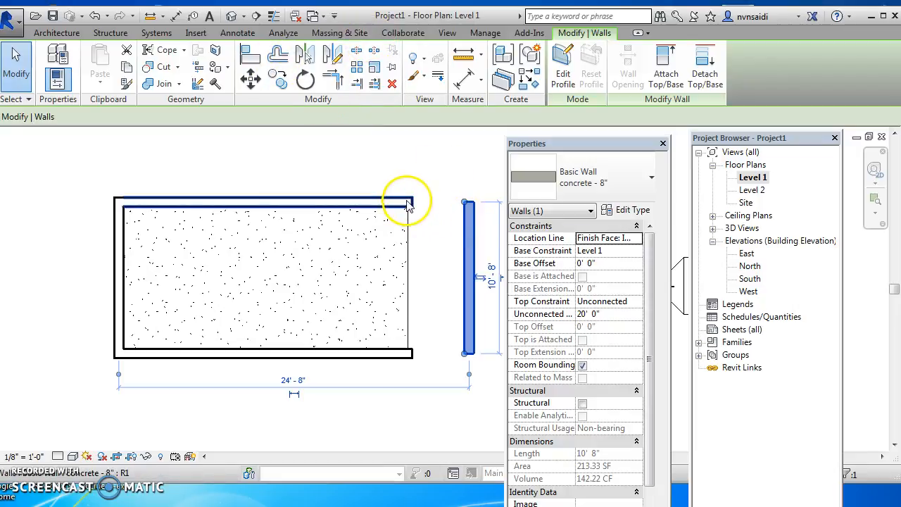
left_click(341, 85)
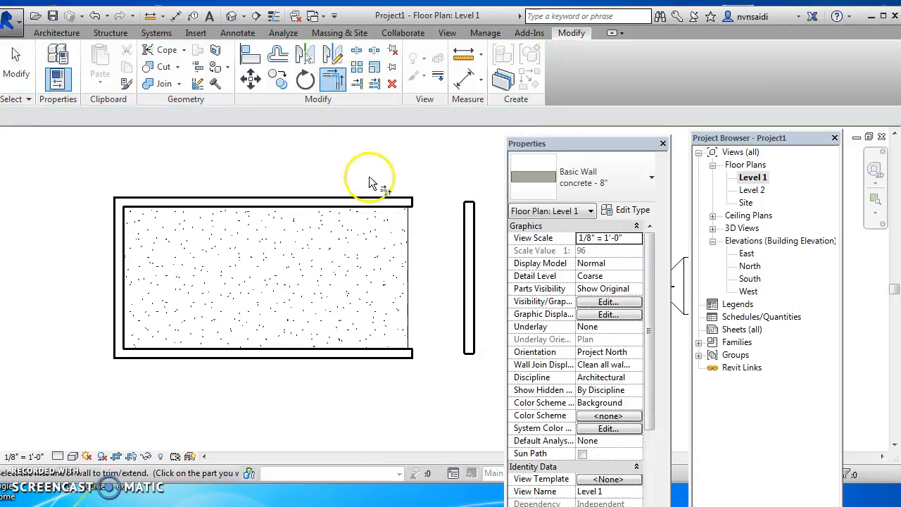
left_click(393, 203)
left_click(469, 218)
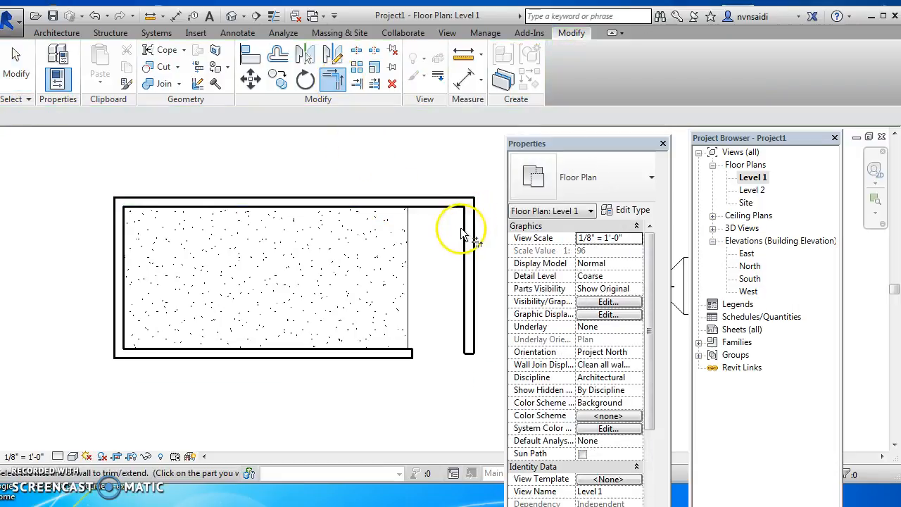
left_click(463, 314)
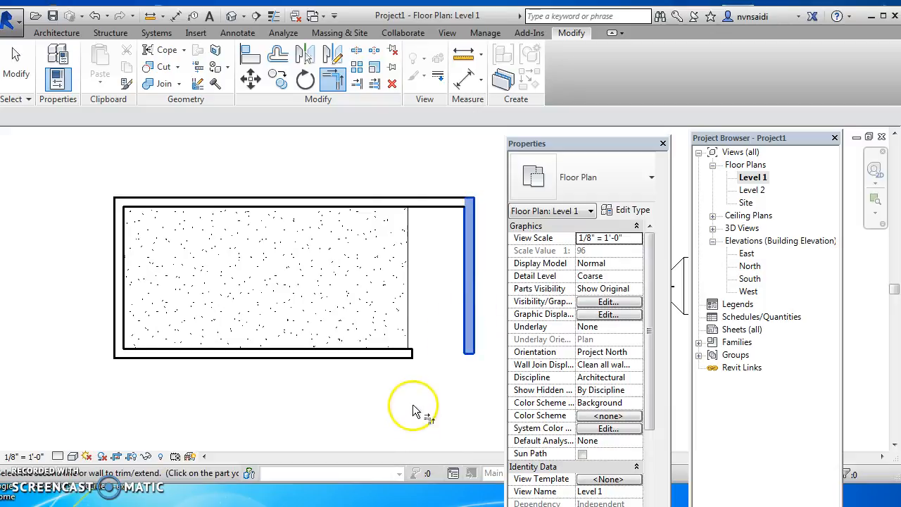
left_click(402, 357)
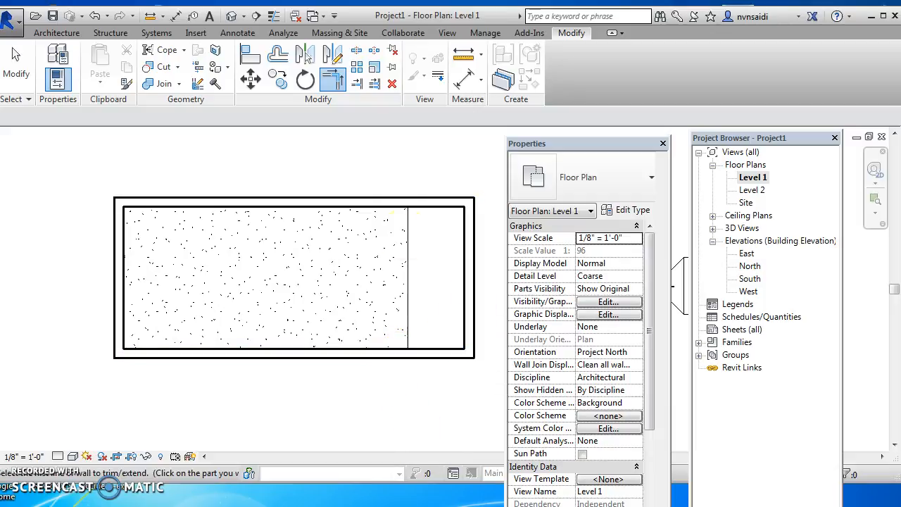
- Undo the corner join, rejoin the right and lower walls with Trim/Extend to Corner, and undo that join as well
left_click(94, 15)
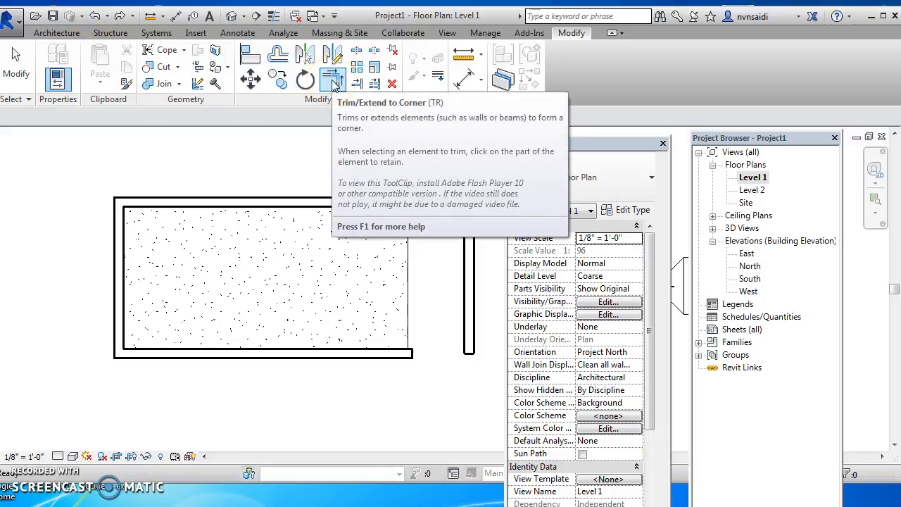
left_click(471, 306)
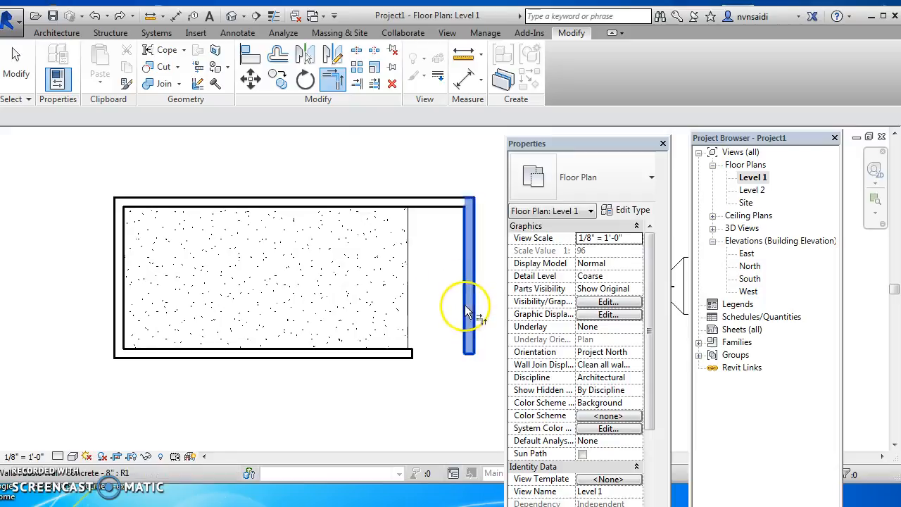
left_click(412, 356)
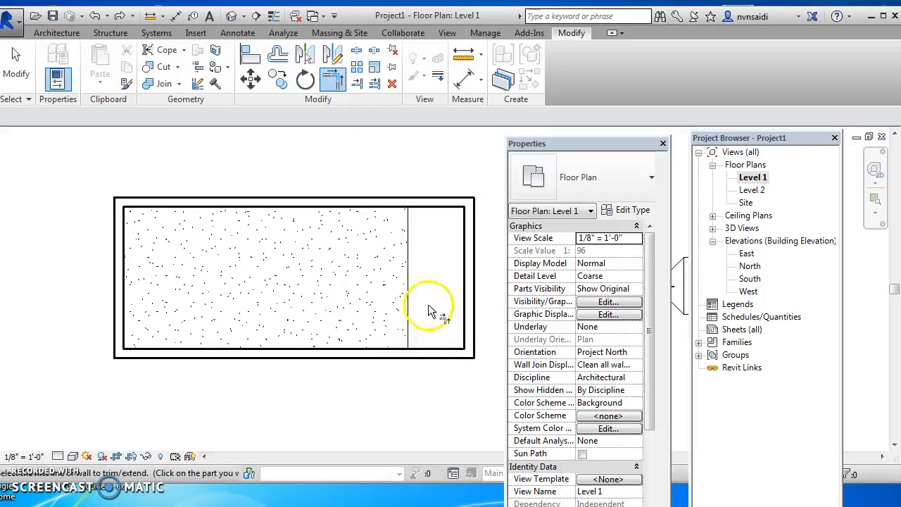
left_click(94, 15)
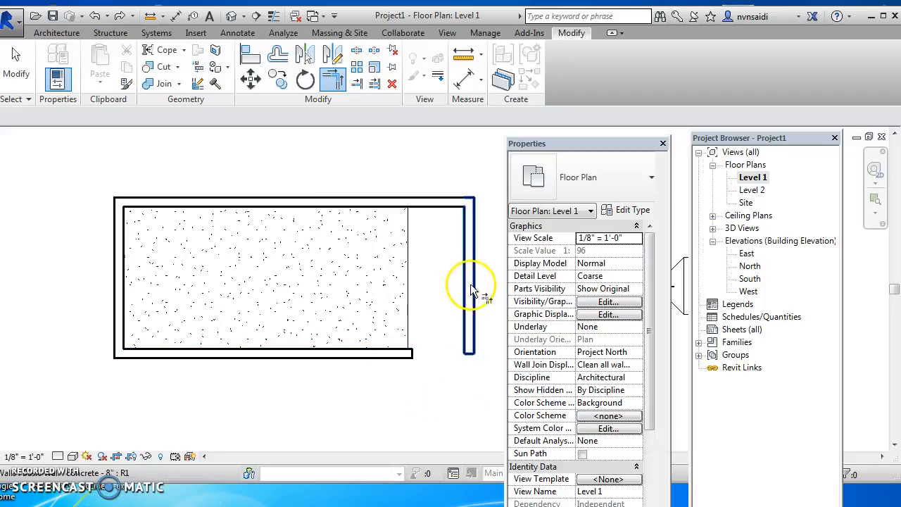
- Try extending the lower wall to the right wall with Trim/Extend Single Element, and undo all joins to the detached wall
left_click(359, 84)
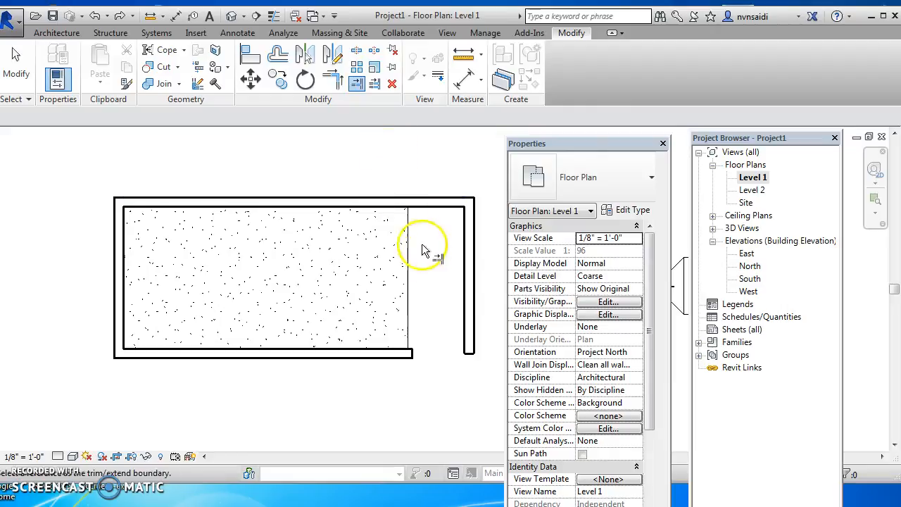
left_click(467, 300)
left_click(412, 359)
left_click(95, 16)
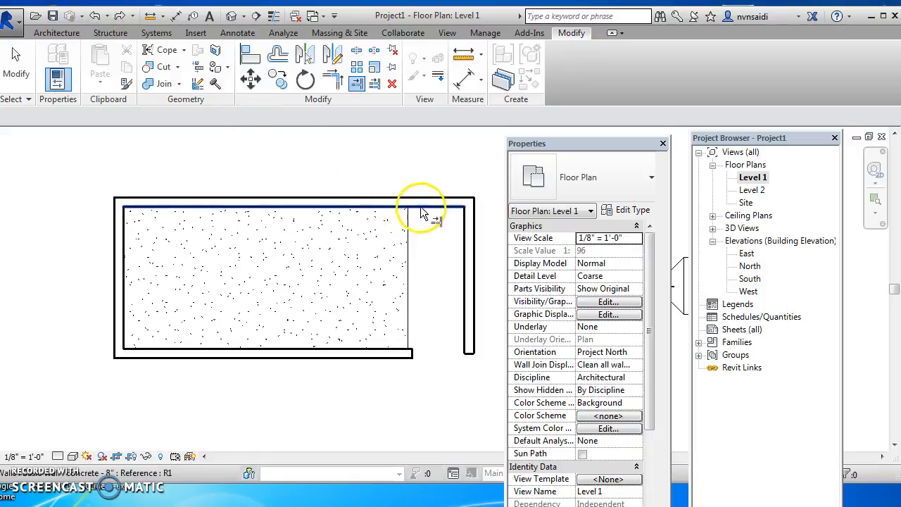
left_click(95, 16)
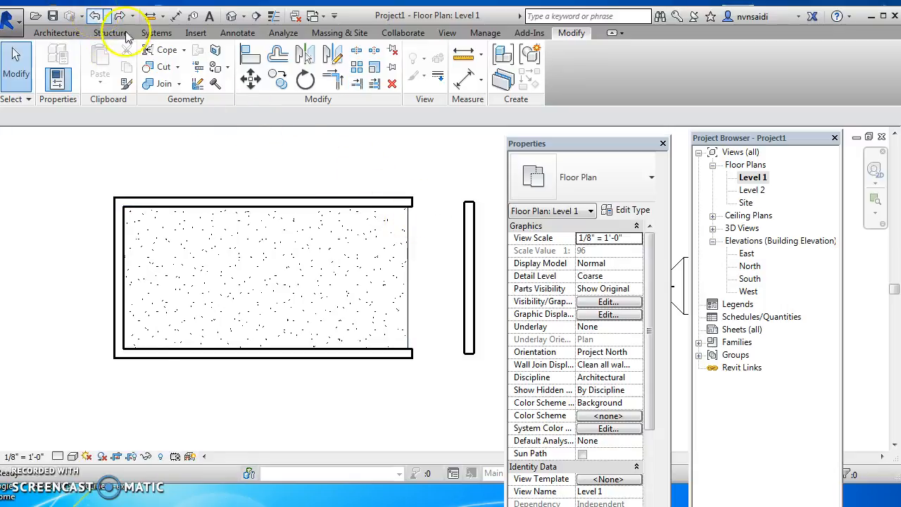
- Extend the upper and lower walls to the detached right wall's interior face with Trim/Extend Multiple Elements
left_click(376, 86)
left_click(460, 233)
left_click(408, 203)
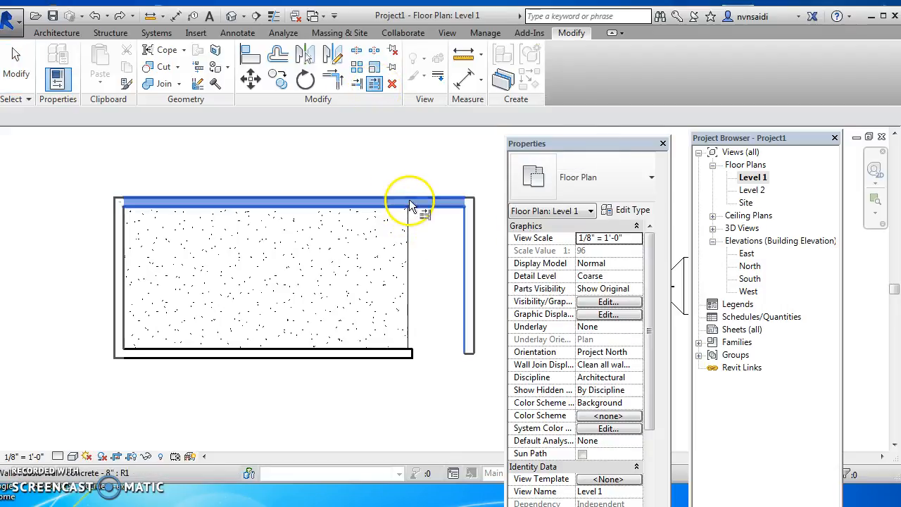
left_click(414, 336)
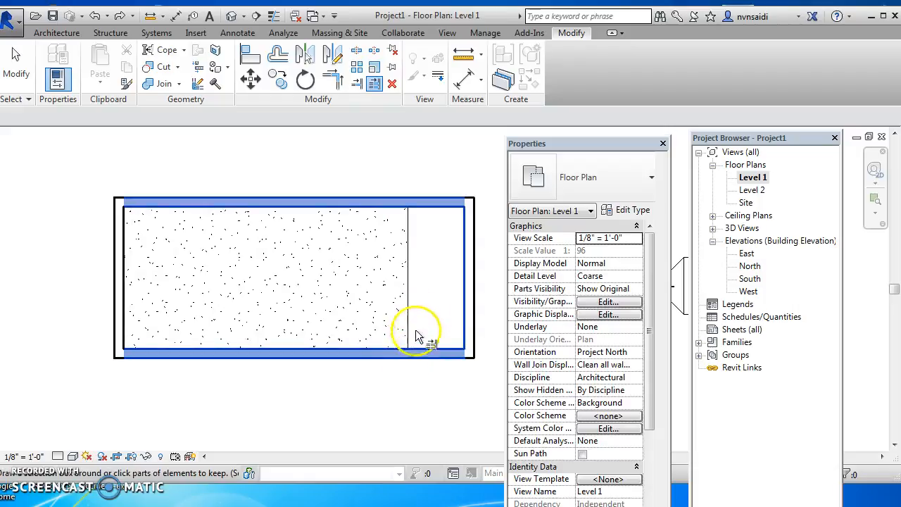
left_click(367, 83)
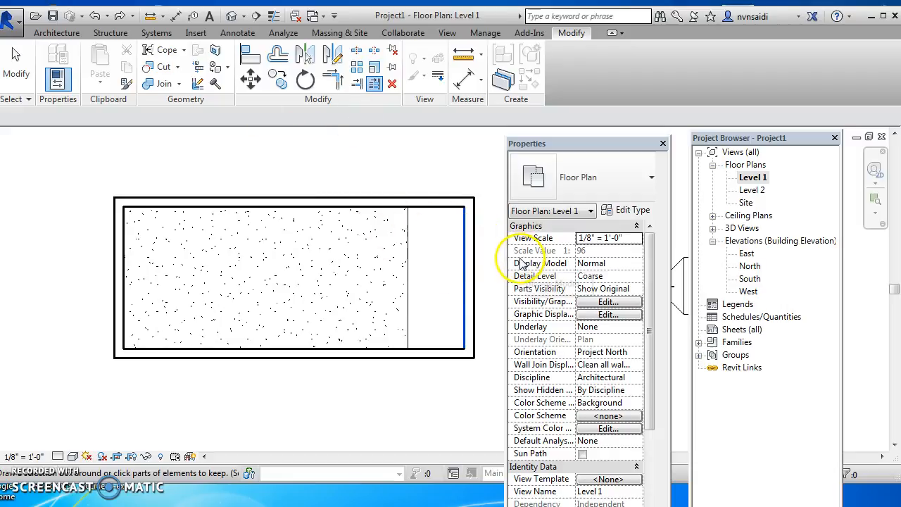
key("Escape")
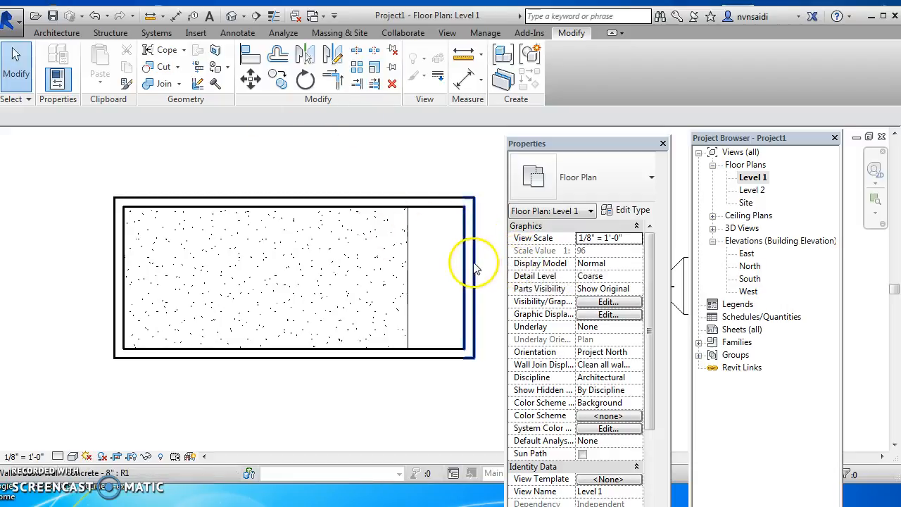
- Move the right wall back inward so its interior face meets the slab's right edge, and open the 3D view
left_click(475, 268)
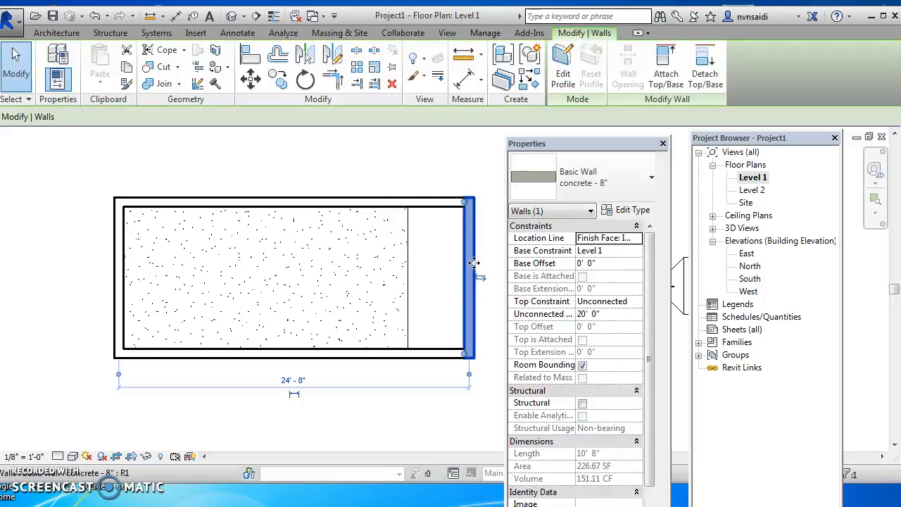
left_click(251, 77)
left_click(469, 206)
left_click(413, 207)
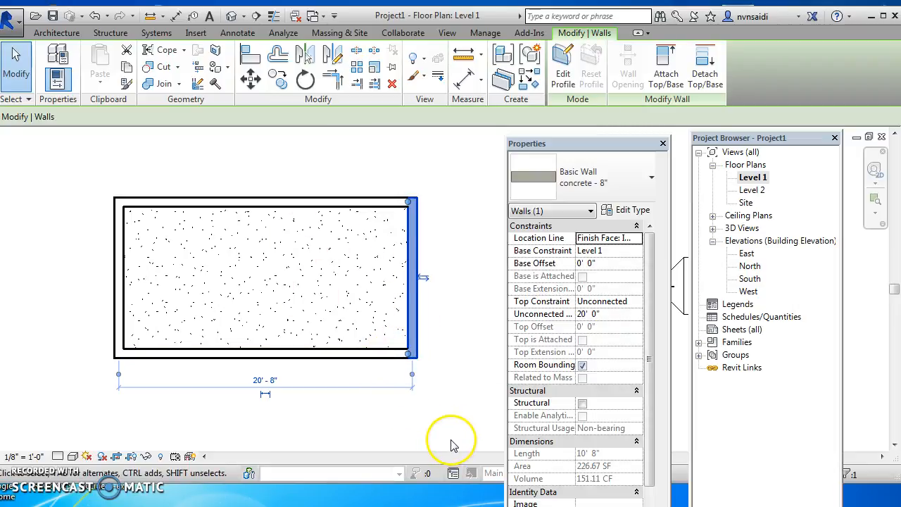
left_click(232, 16)
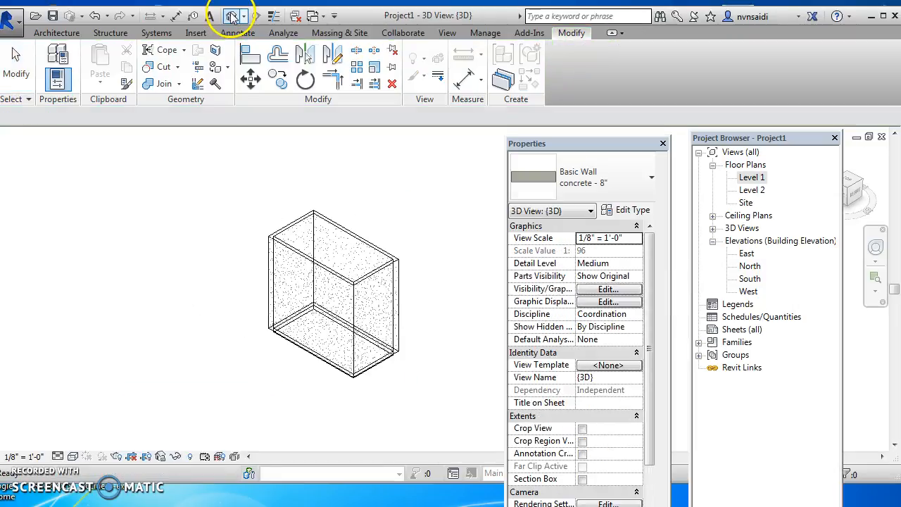